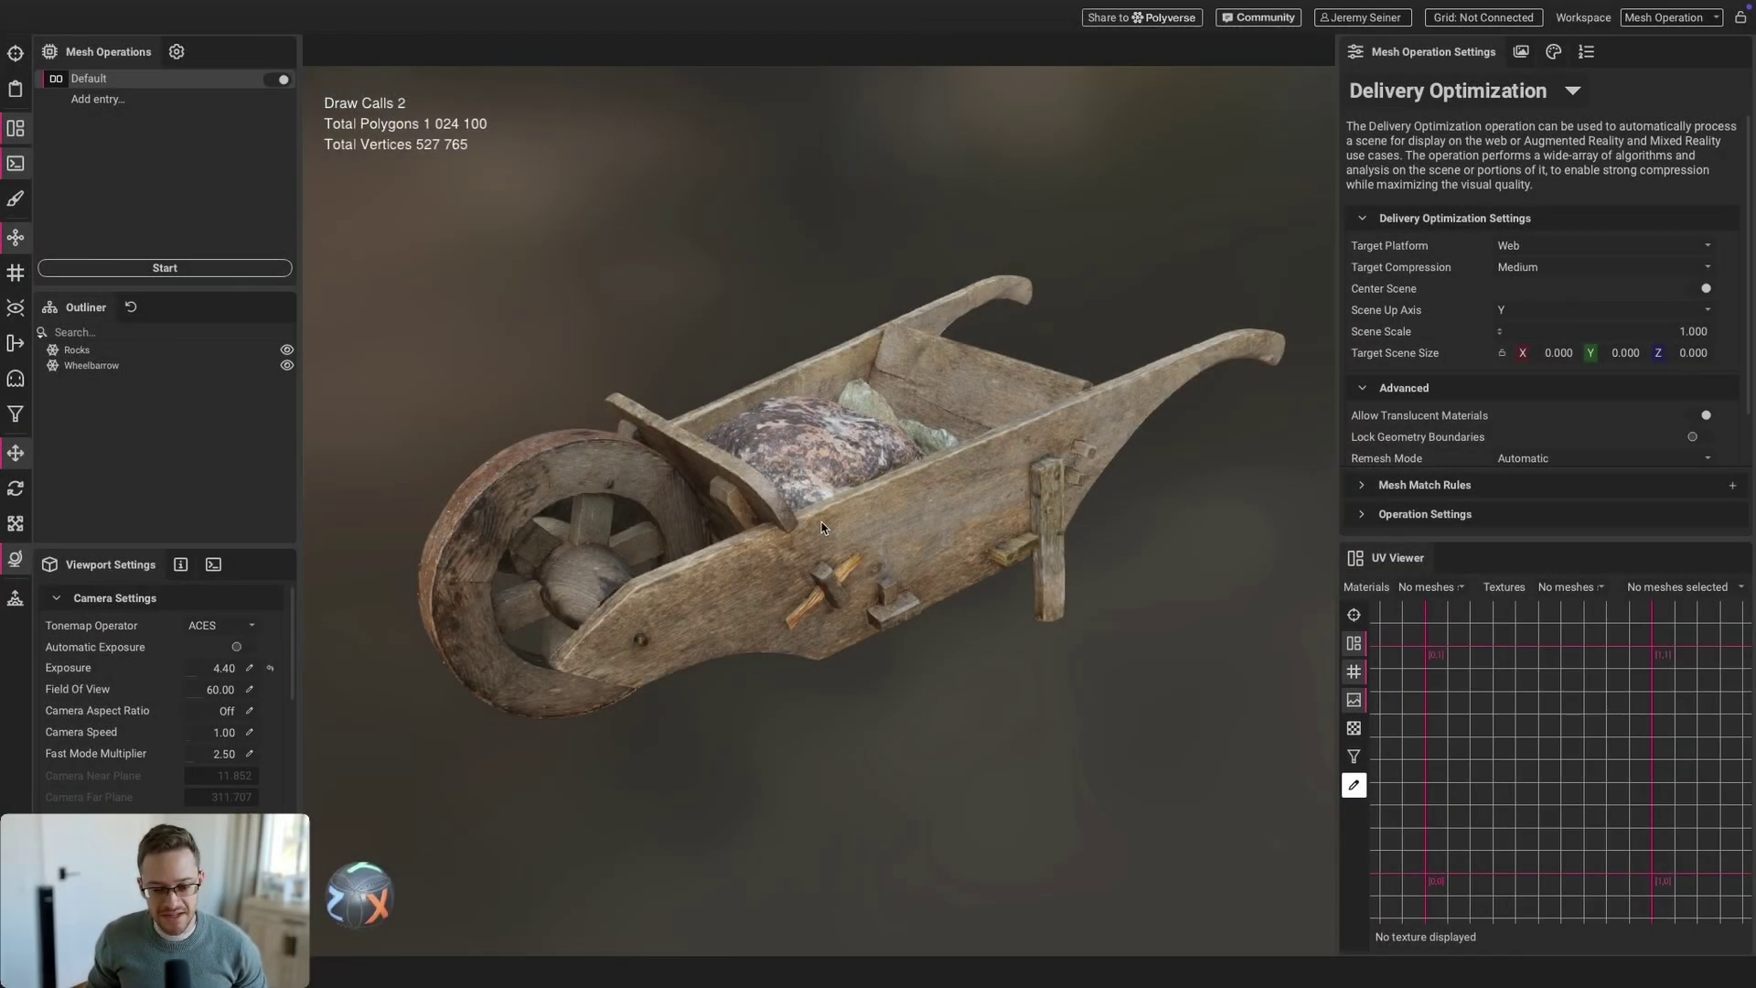
Step: Check the wheelbarrow's polygon count and the rocks' mesh, then orbit around the wheelbarrow
{"action": "scroll", "coordinate": [816, 558], "scroll_direction": "up", "scroll_amount": 2}
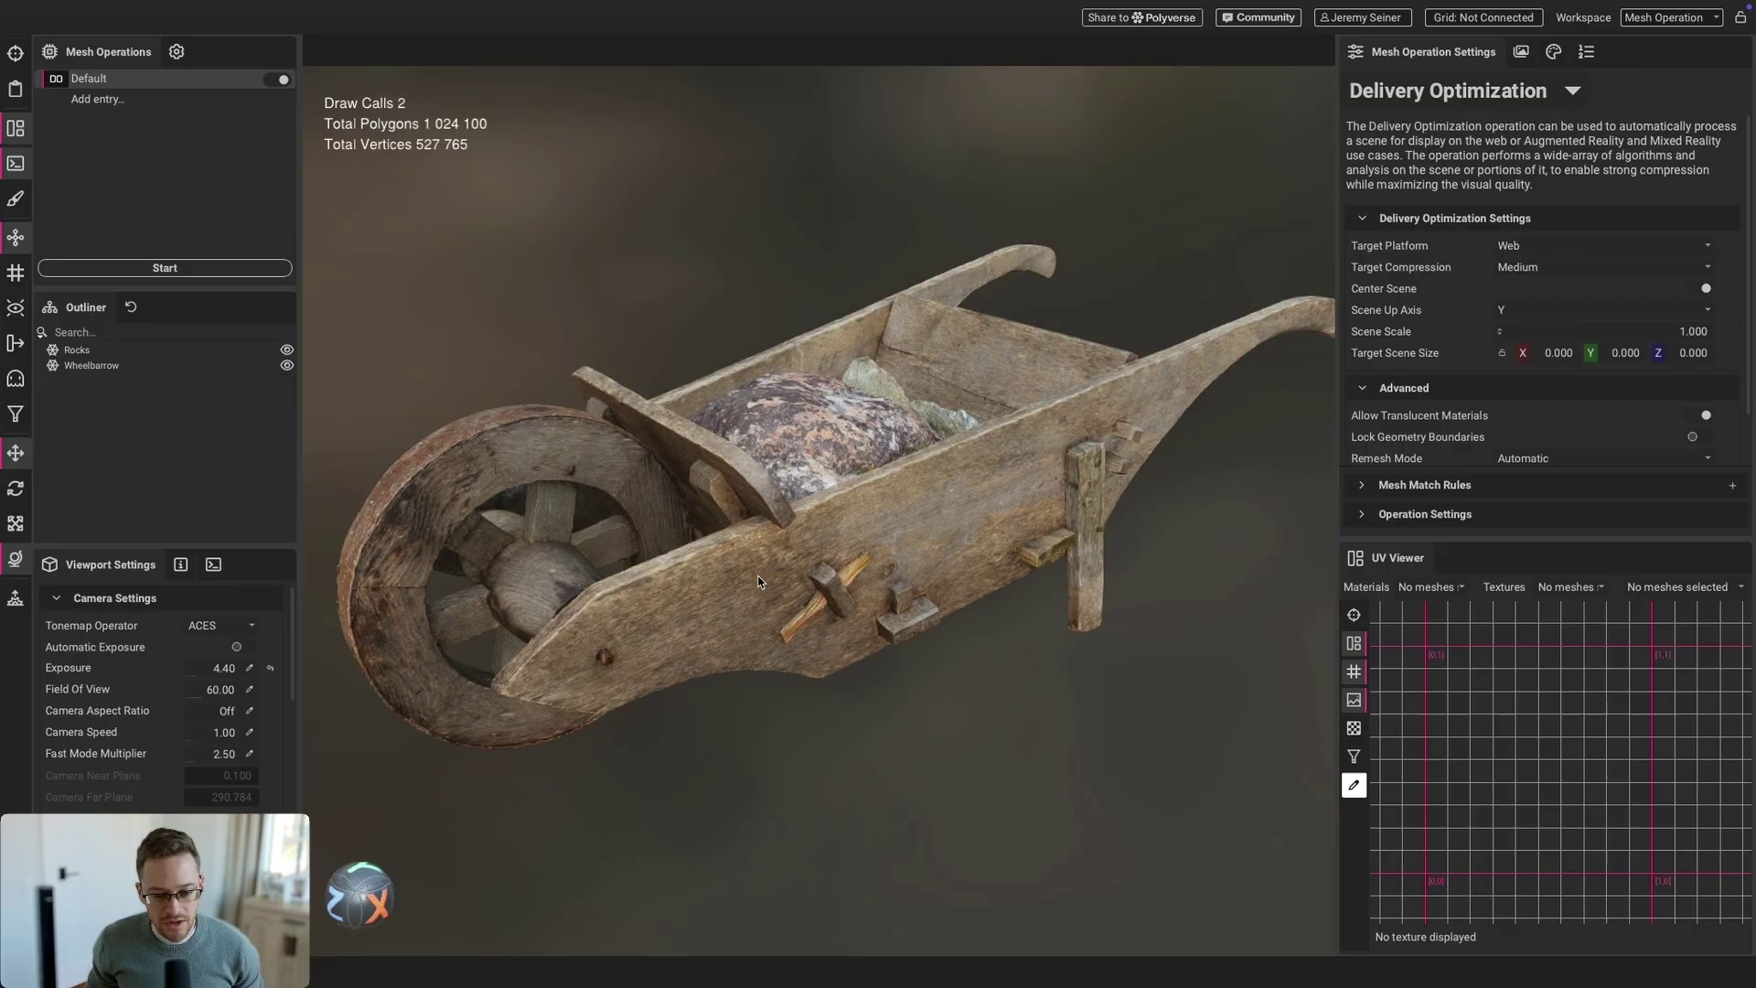
{"action": "scroll", "coordinate": [809, 604], "scroll_direction": "down", "scroll_amount": 3}
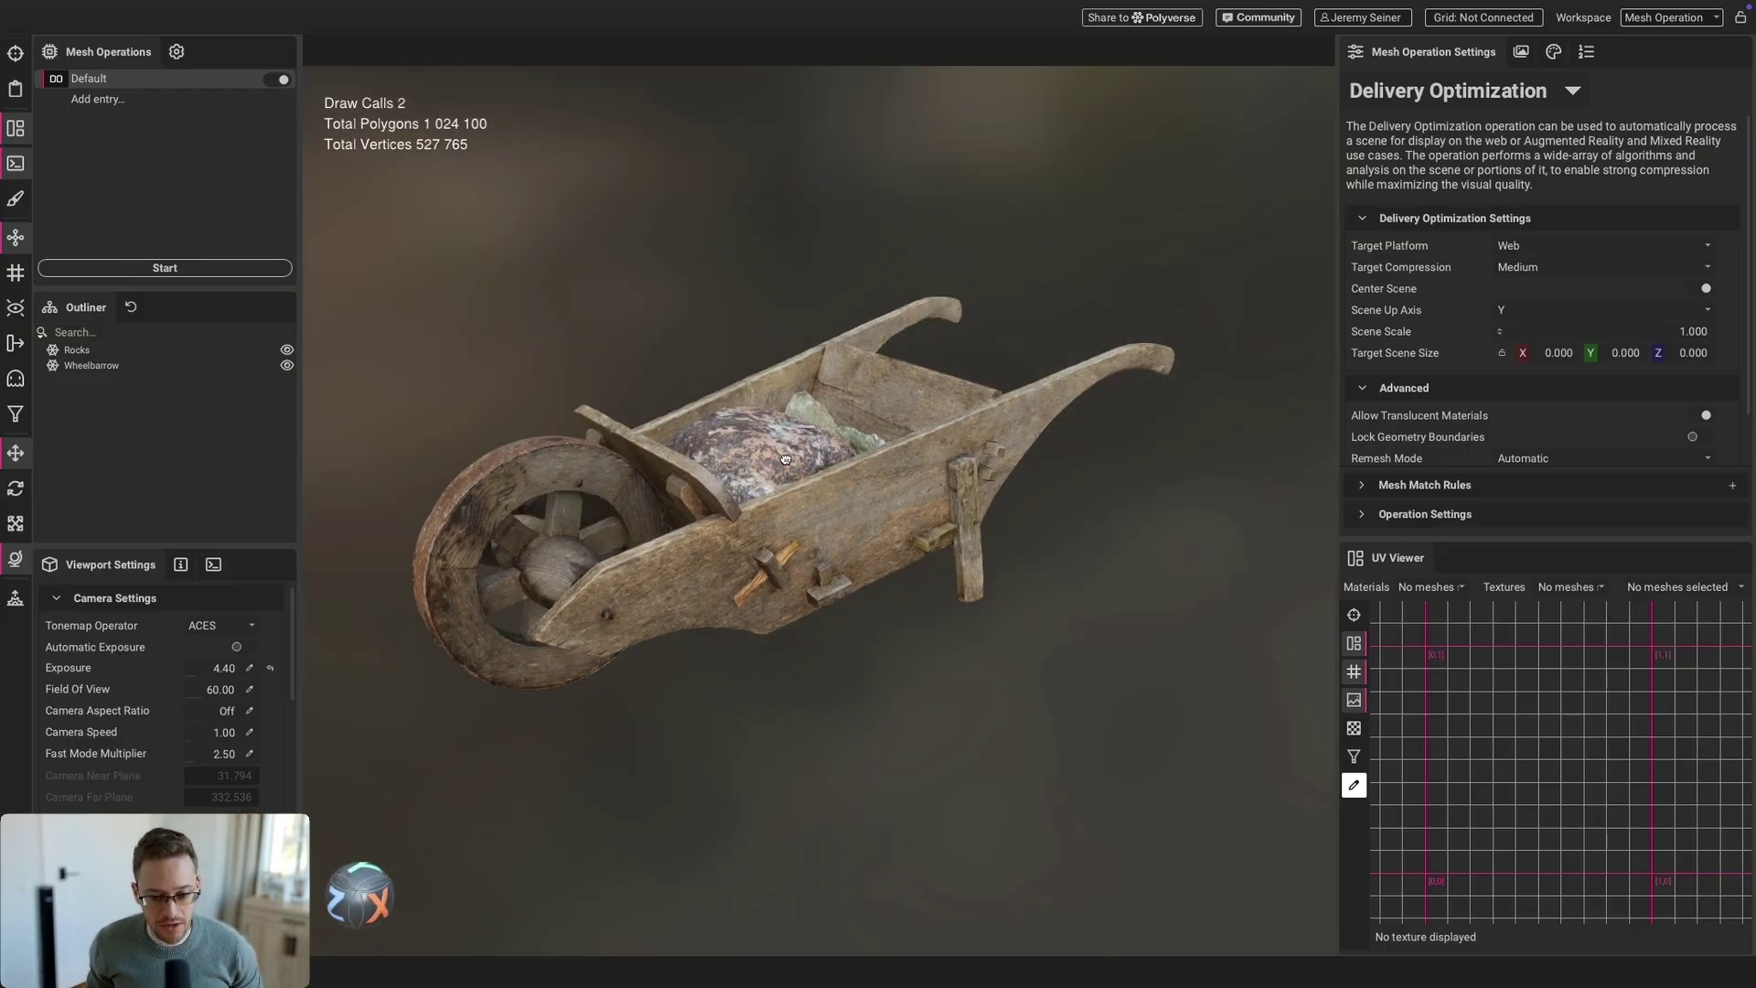
{"action": "left_click", "coordinate": [790, 505]}
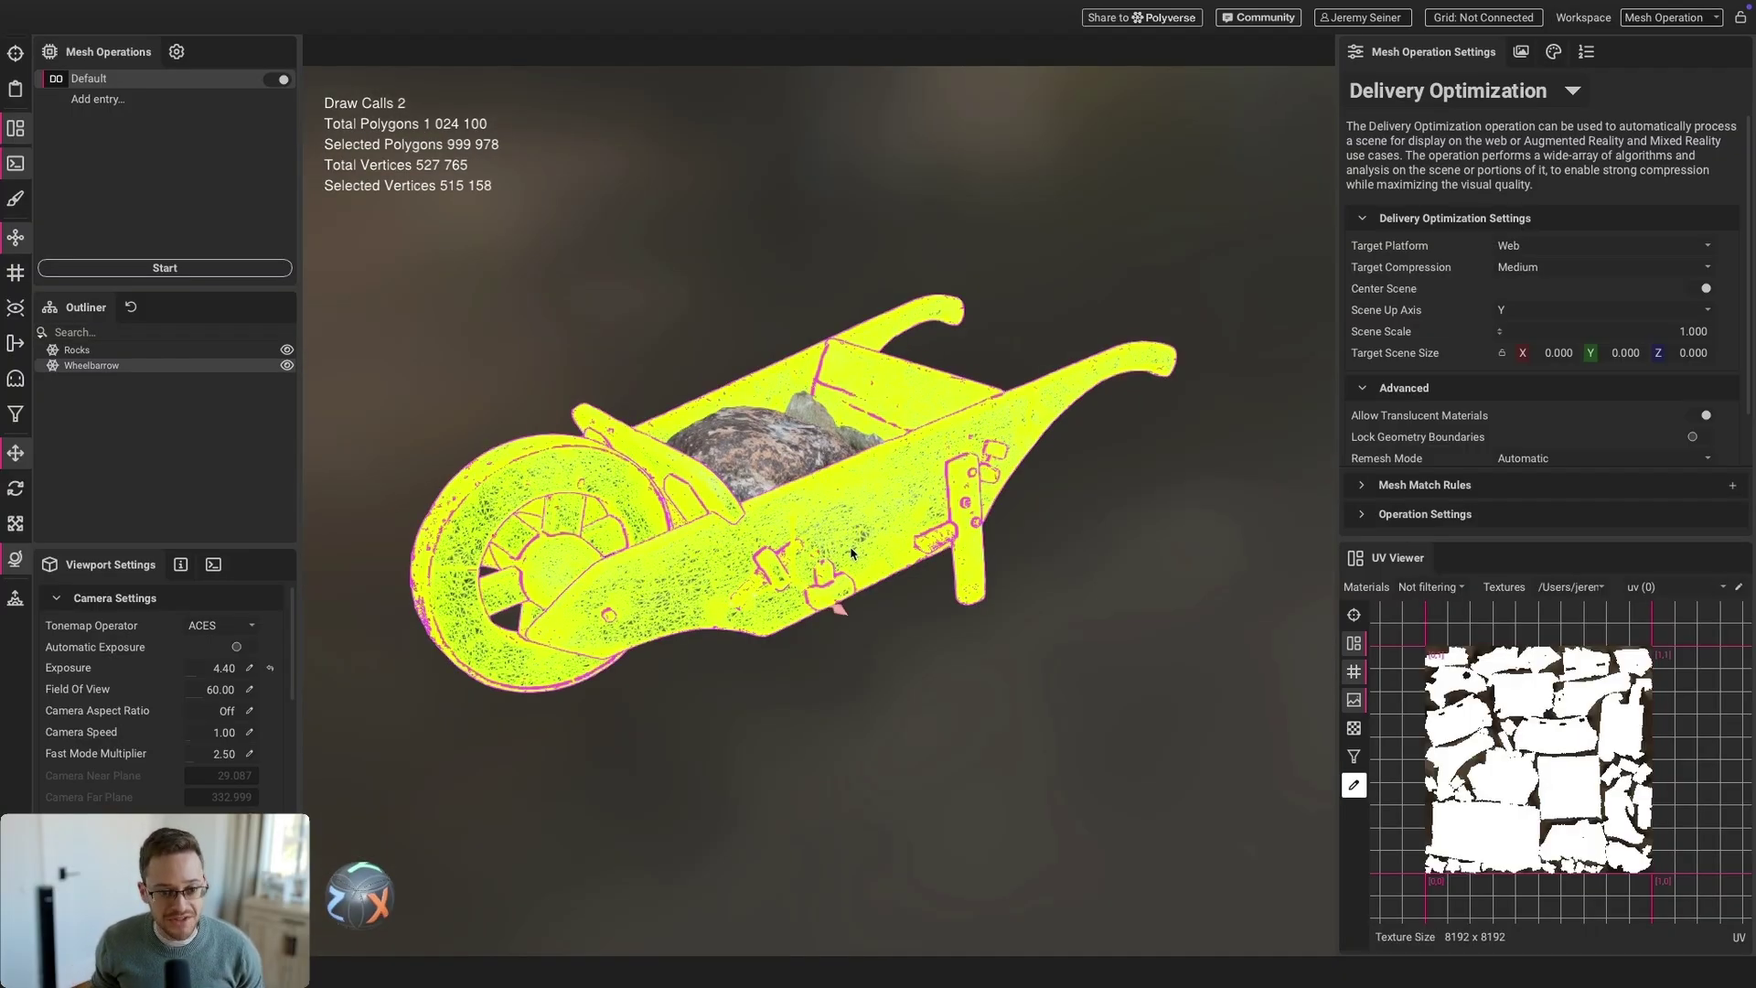
{"action": "scroll", "coordinate": [823, 548], "scroll_direction": "up", "scroll_amount": 5}
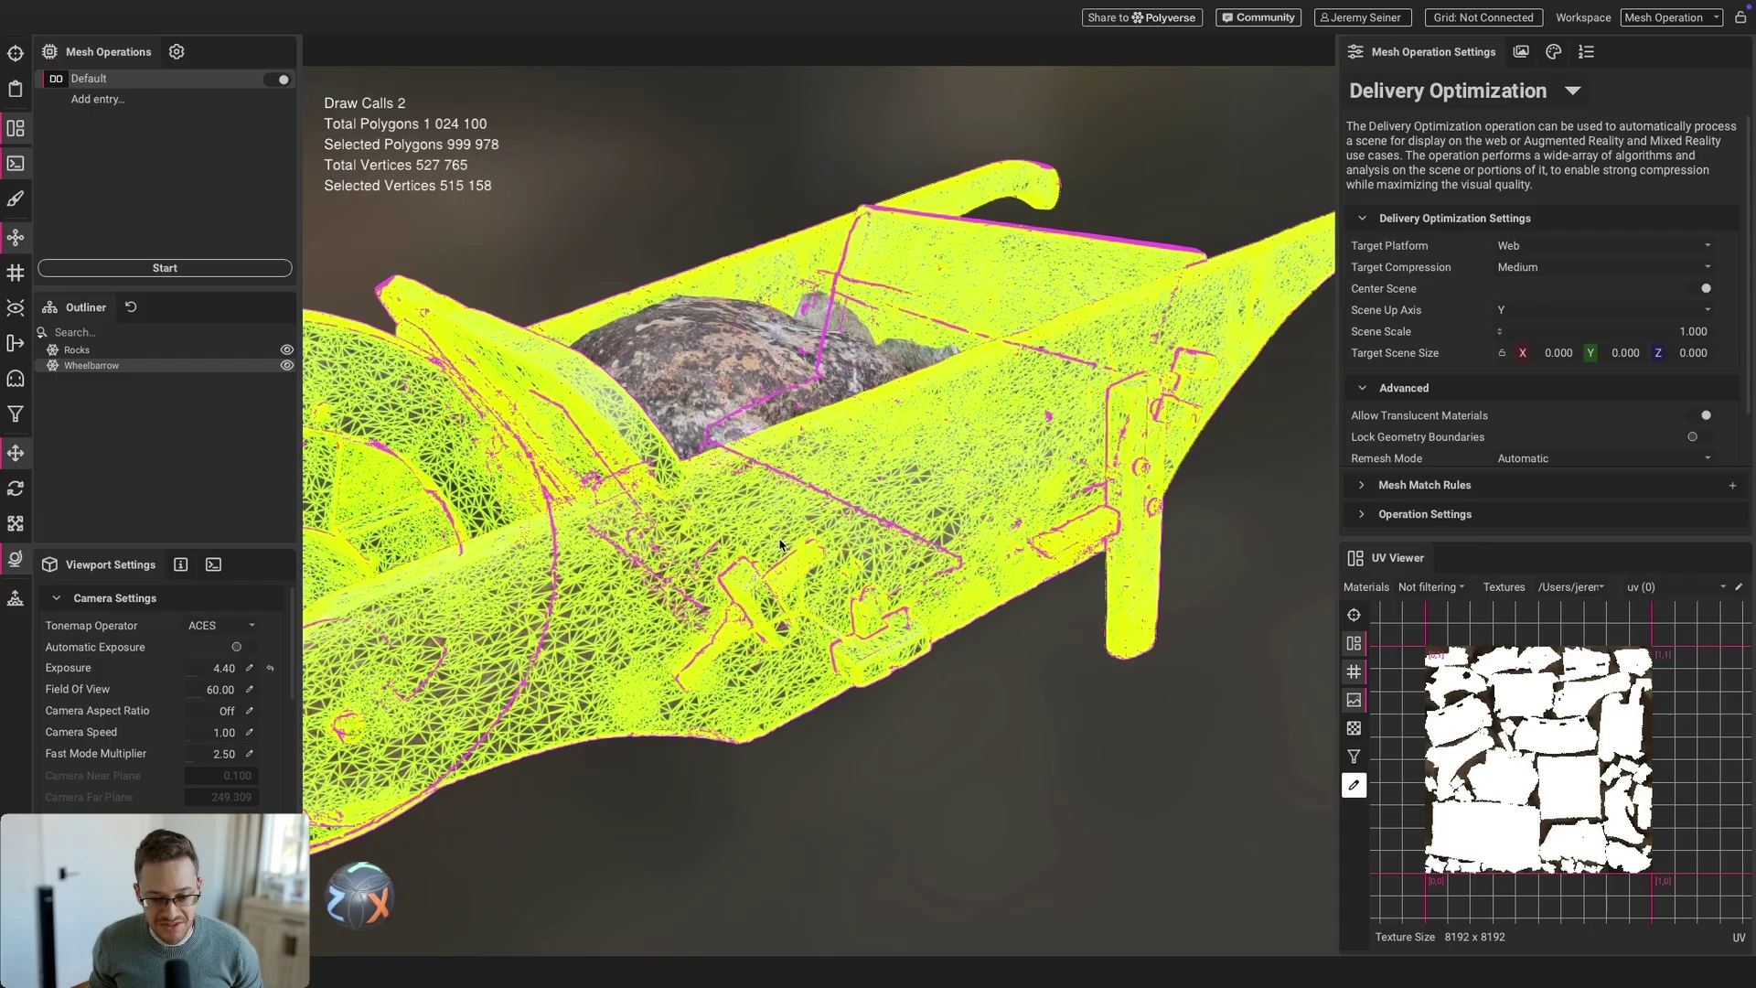
{"action": "scroll", "coordinate": [780, 545], "scroll_direction": "down", "scroll_amount": 5}
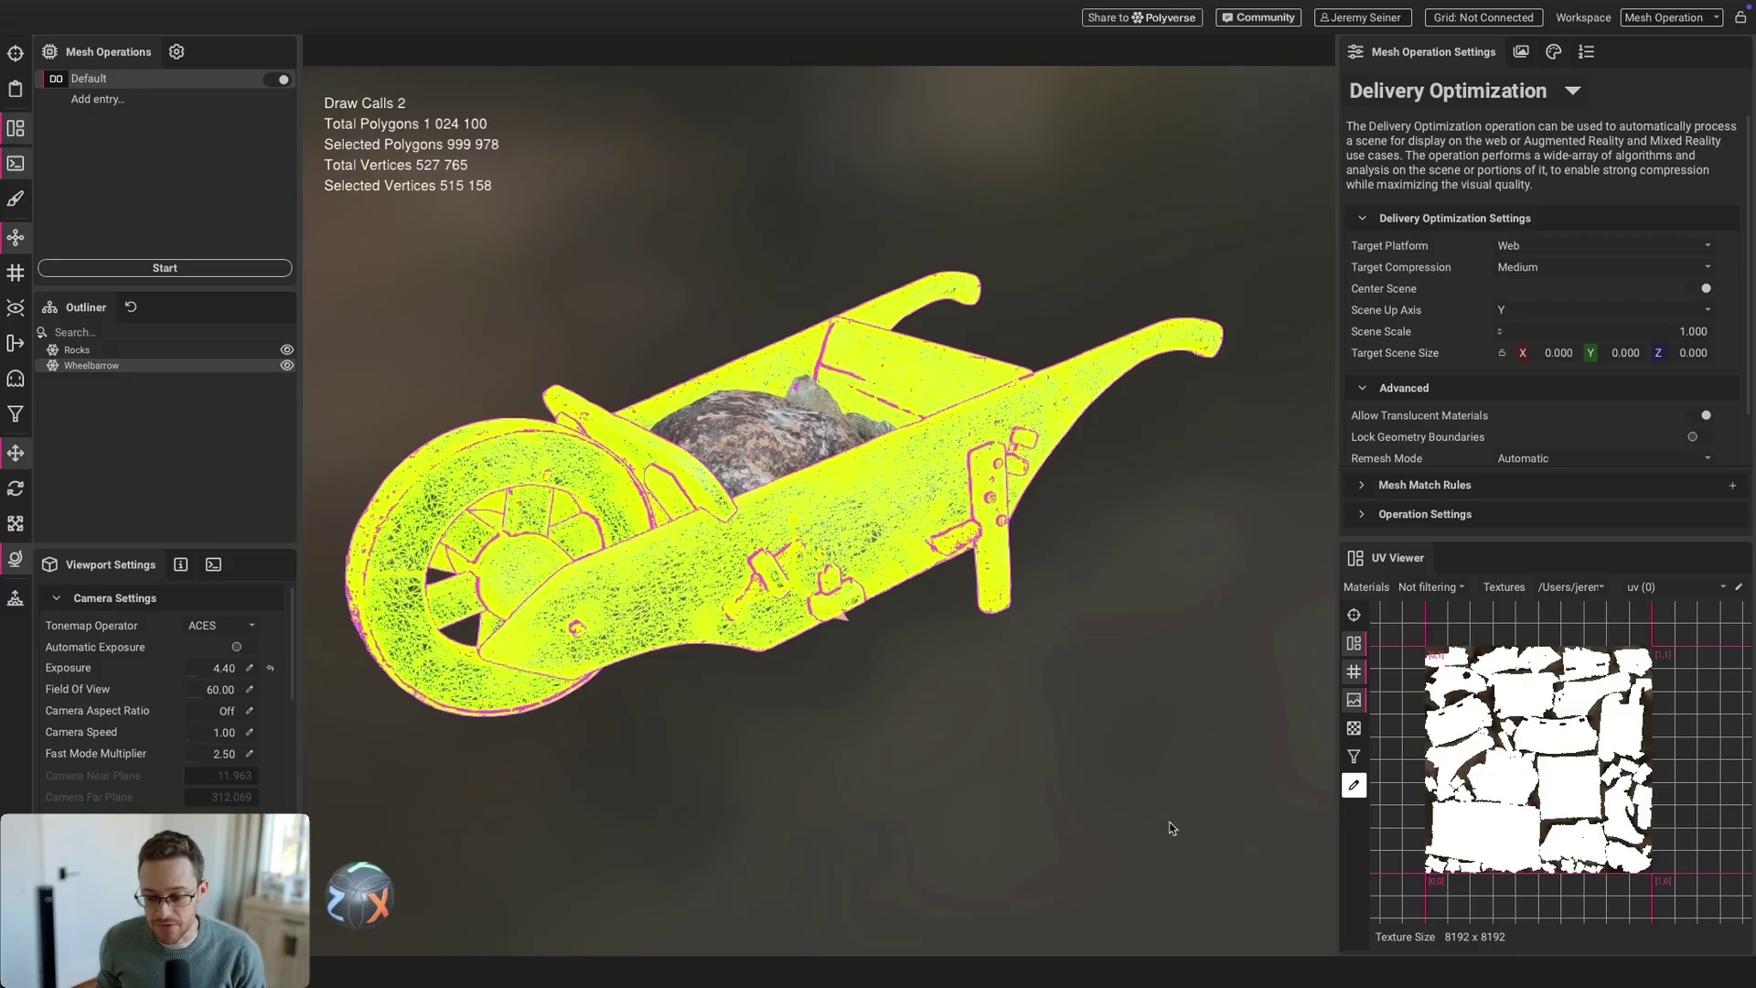
{"action": "left_click", "coordinate": [855, 458]}
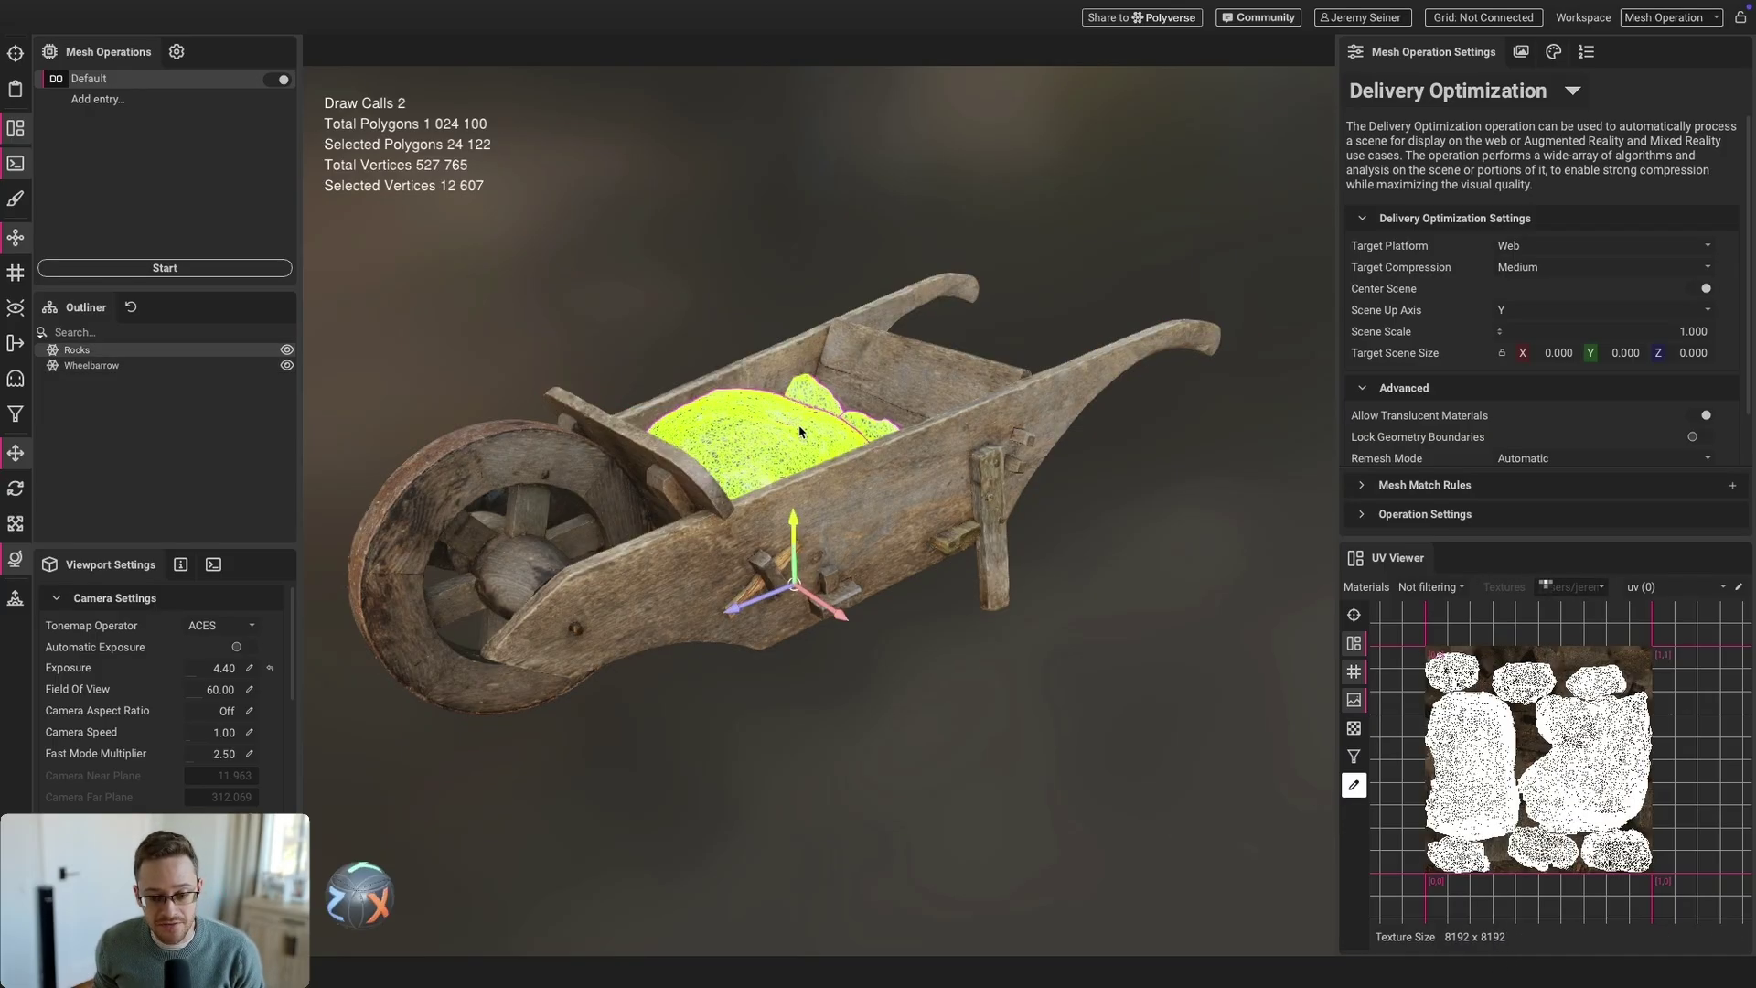
{"action": "left_click", "coordinate": [941, 706]}
{"action": "scroll", "coordinate": [933, 695], "scroll_direction": "down", "scroll_amount": 3}
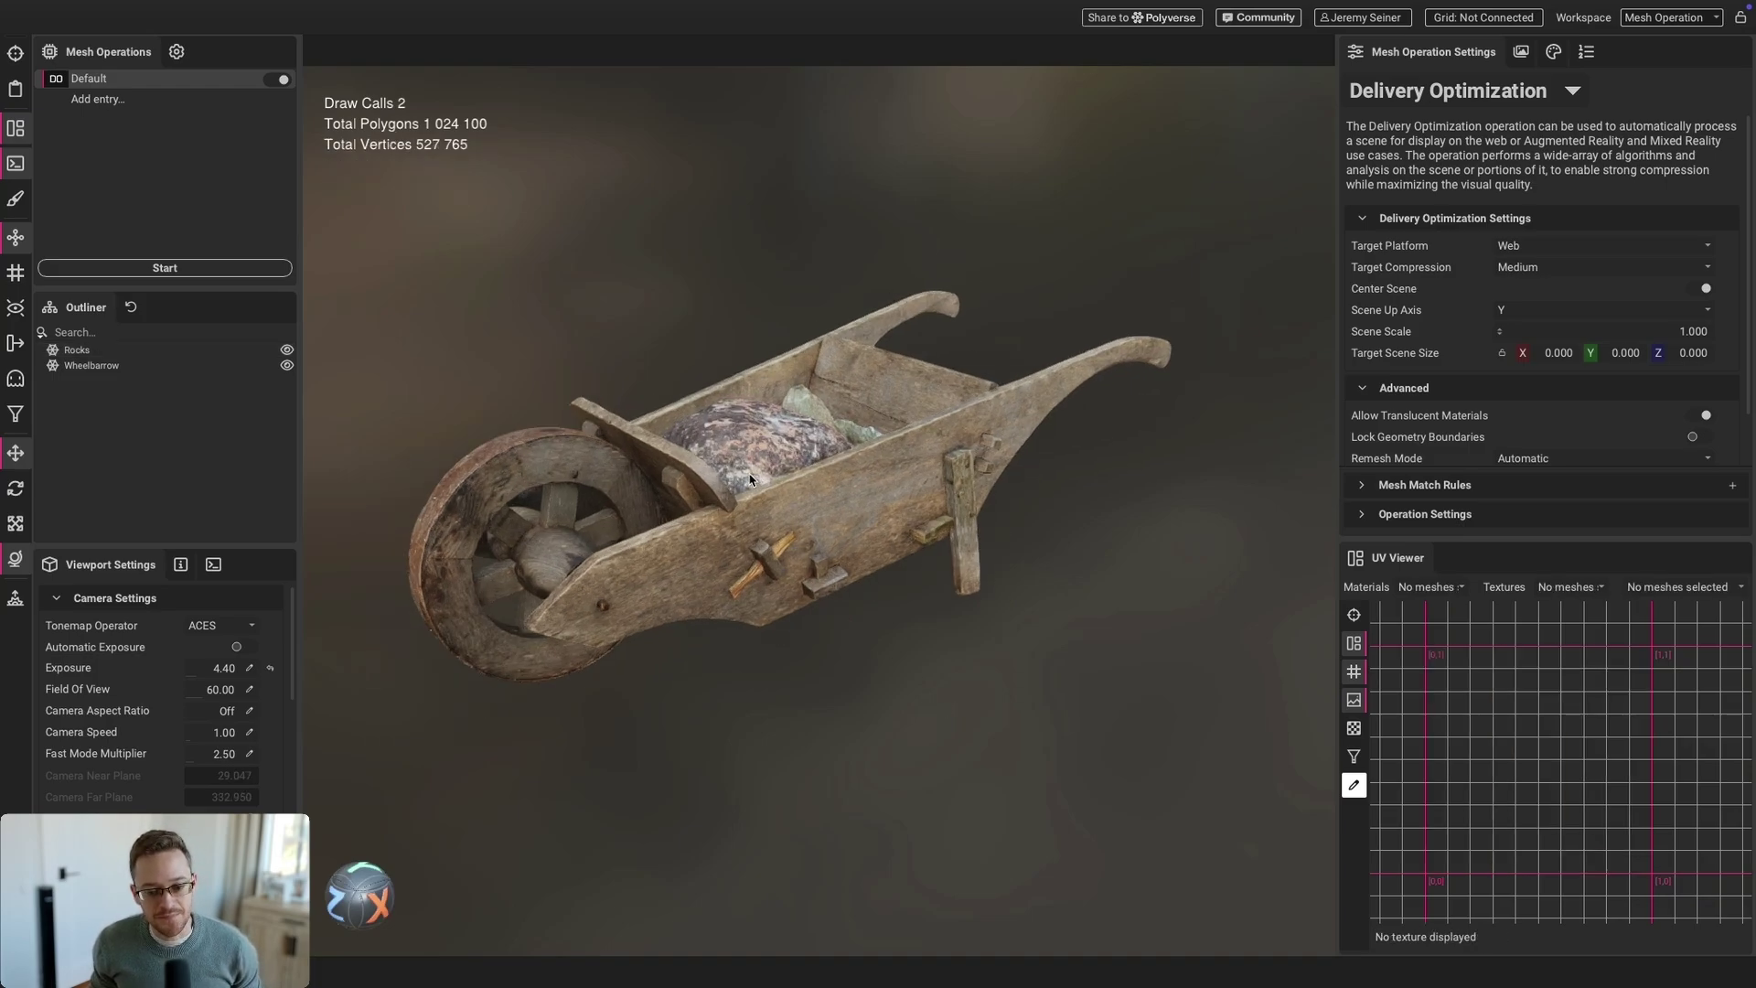
{"action": "left_click_drag", "start_coordinate": [712, 506], "coordinate": [770, 540]}
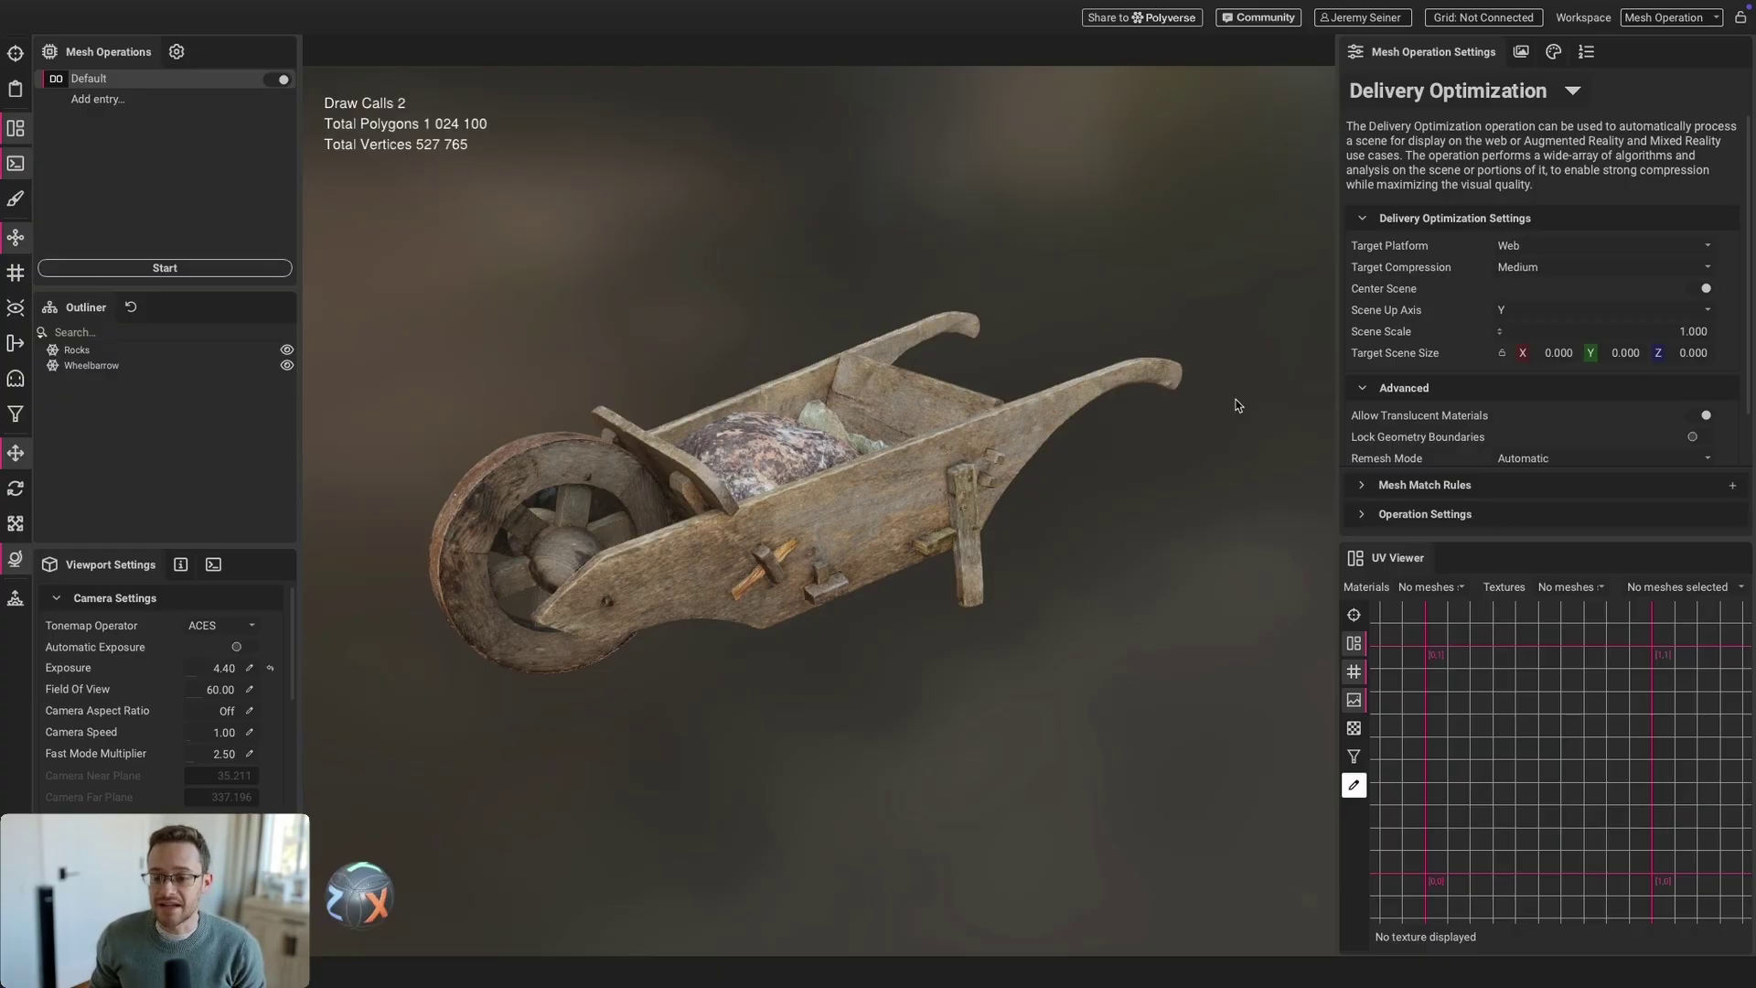
Step: Review the operation types, then change the Delivery Optimization target platform from Web to AR
{"action": "left_click", "coordinate": [1495, 99]}
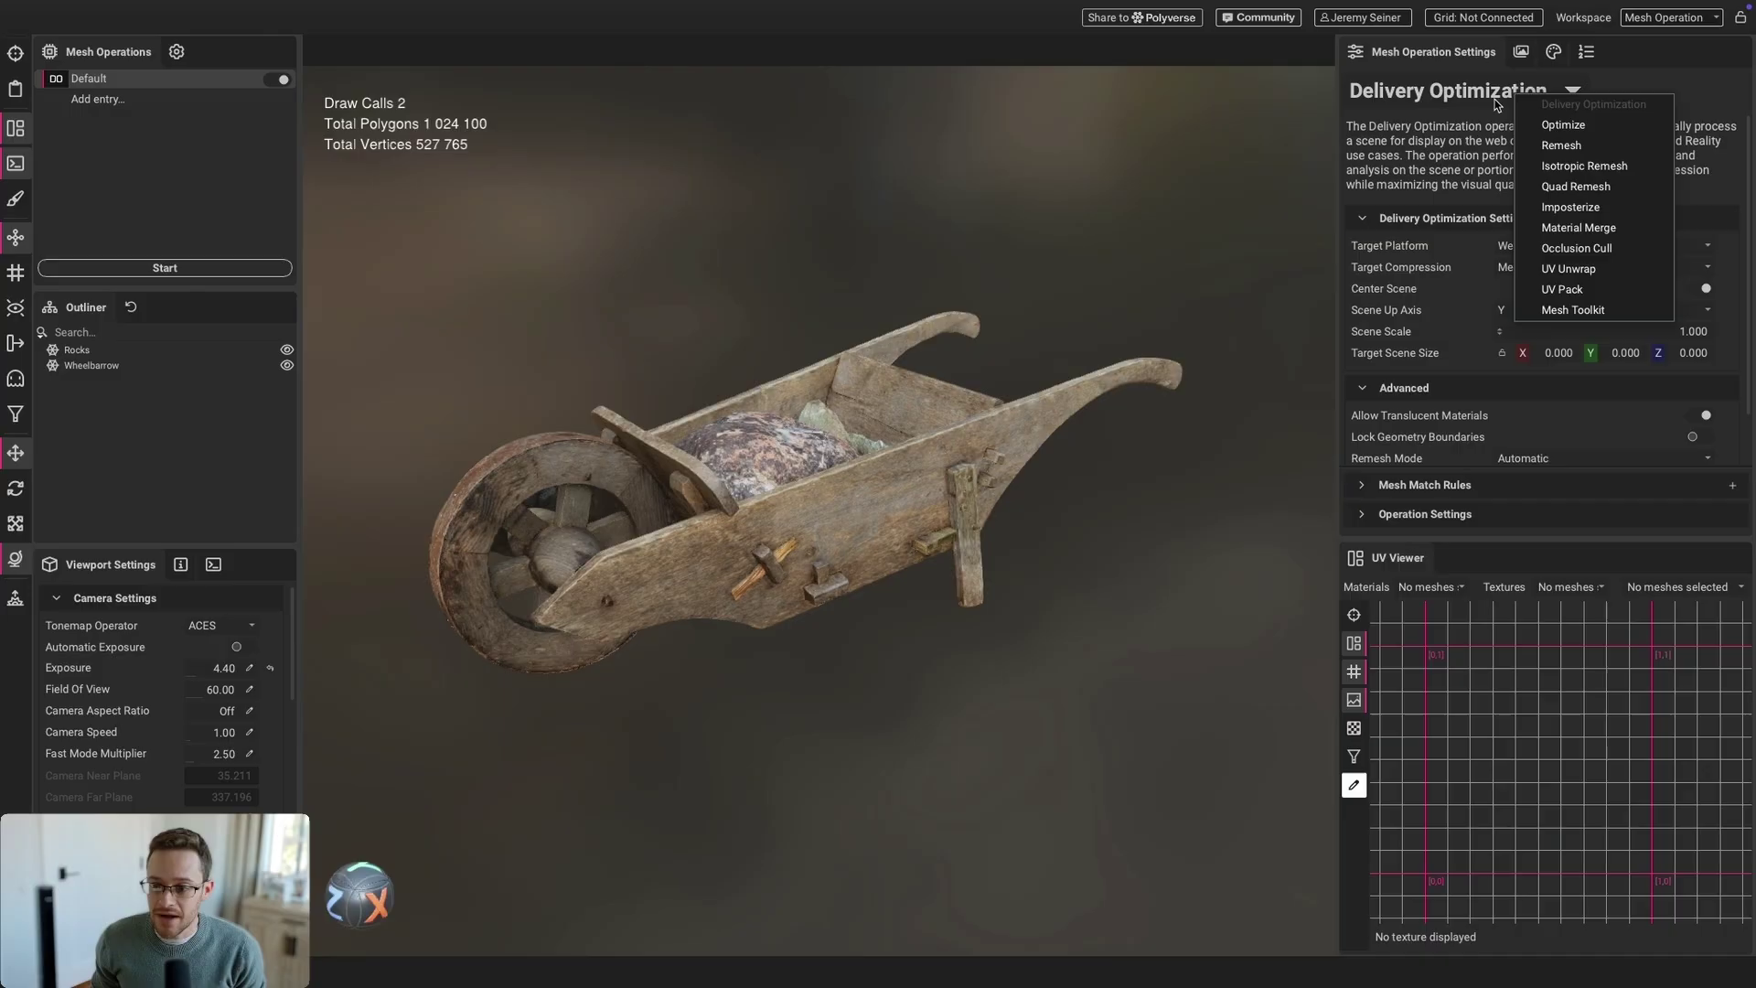
{"action": "left_click", "coordinate": [1460, 120]}
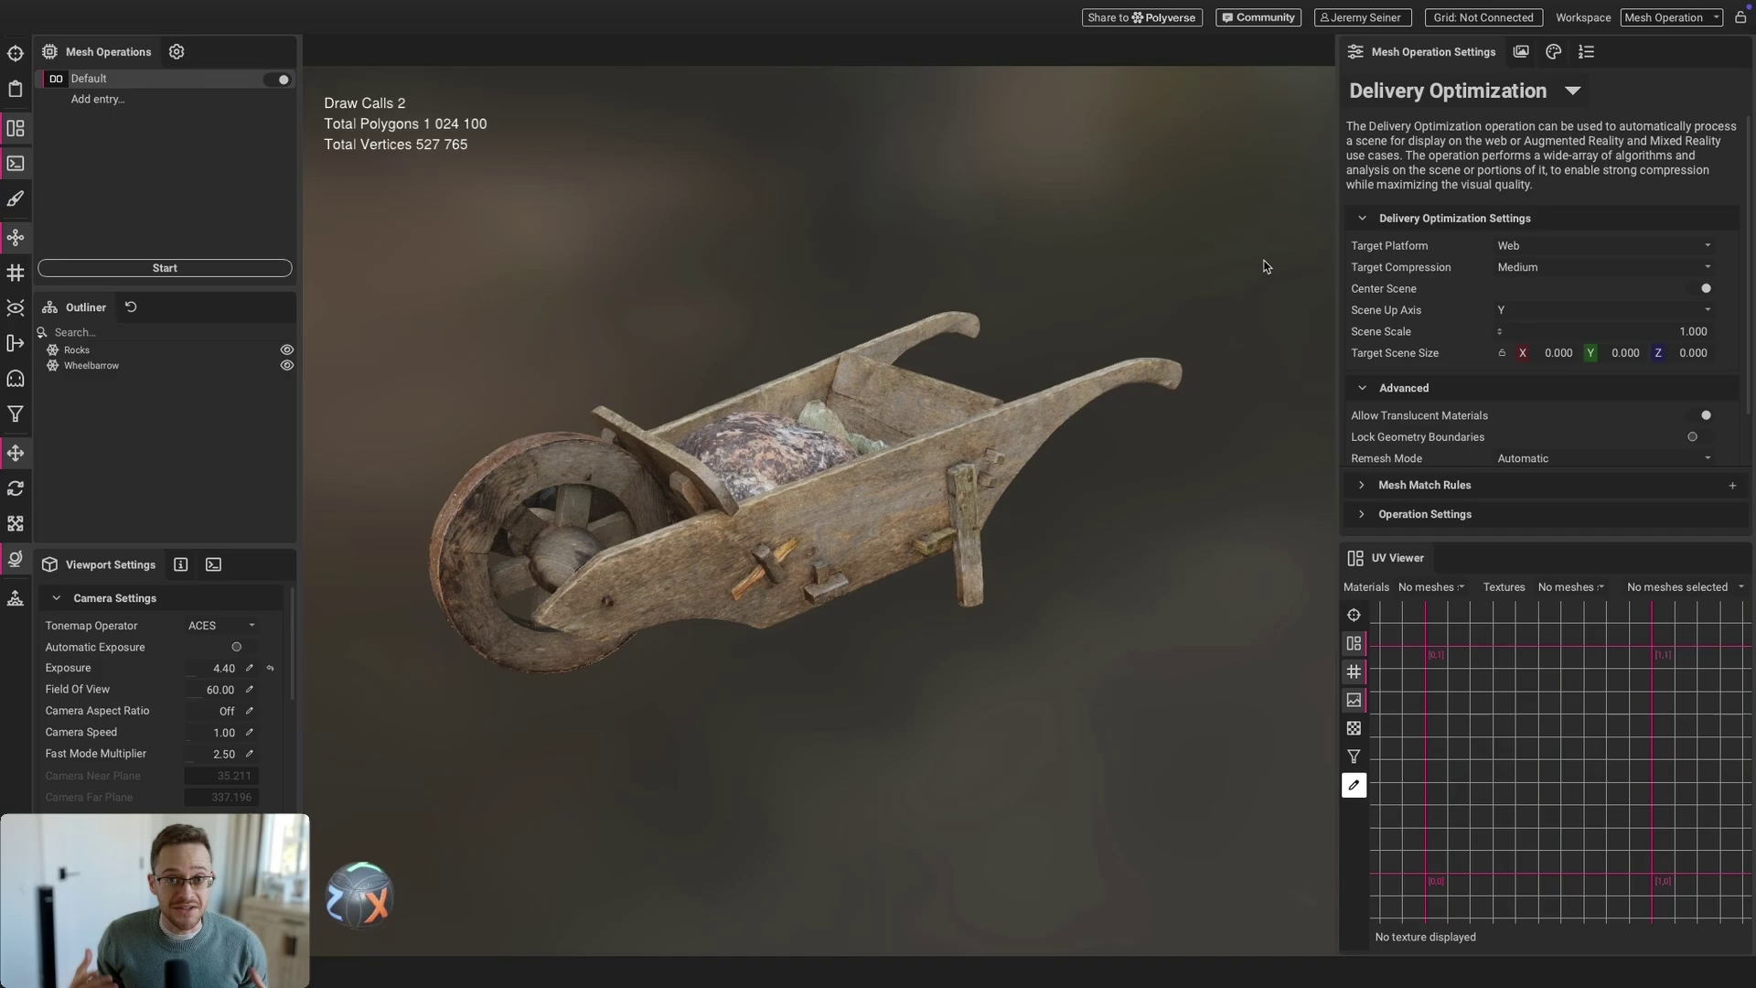
{"action": "left_click", "coordinate": [1503, 249]}
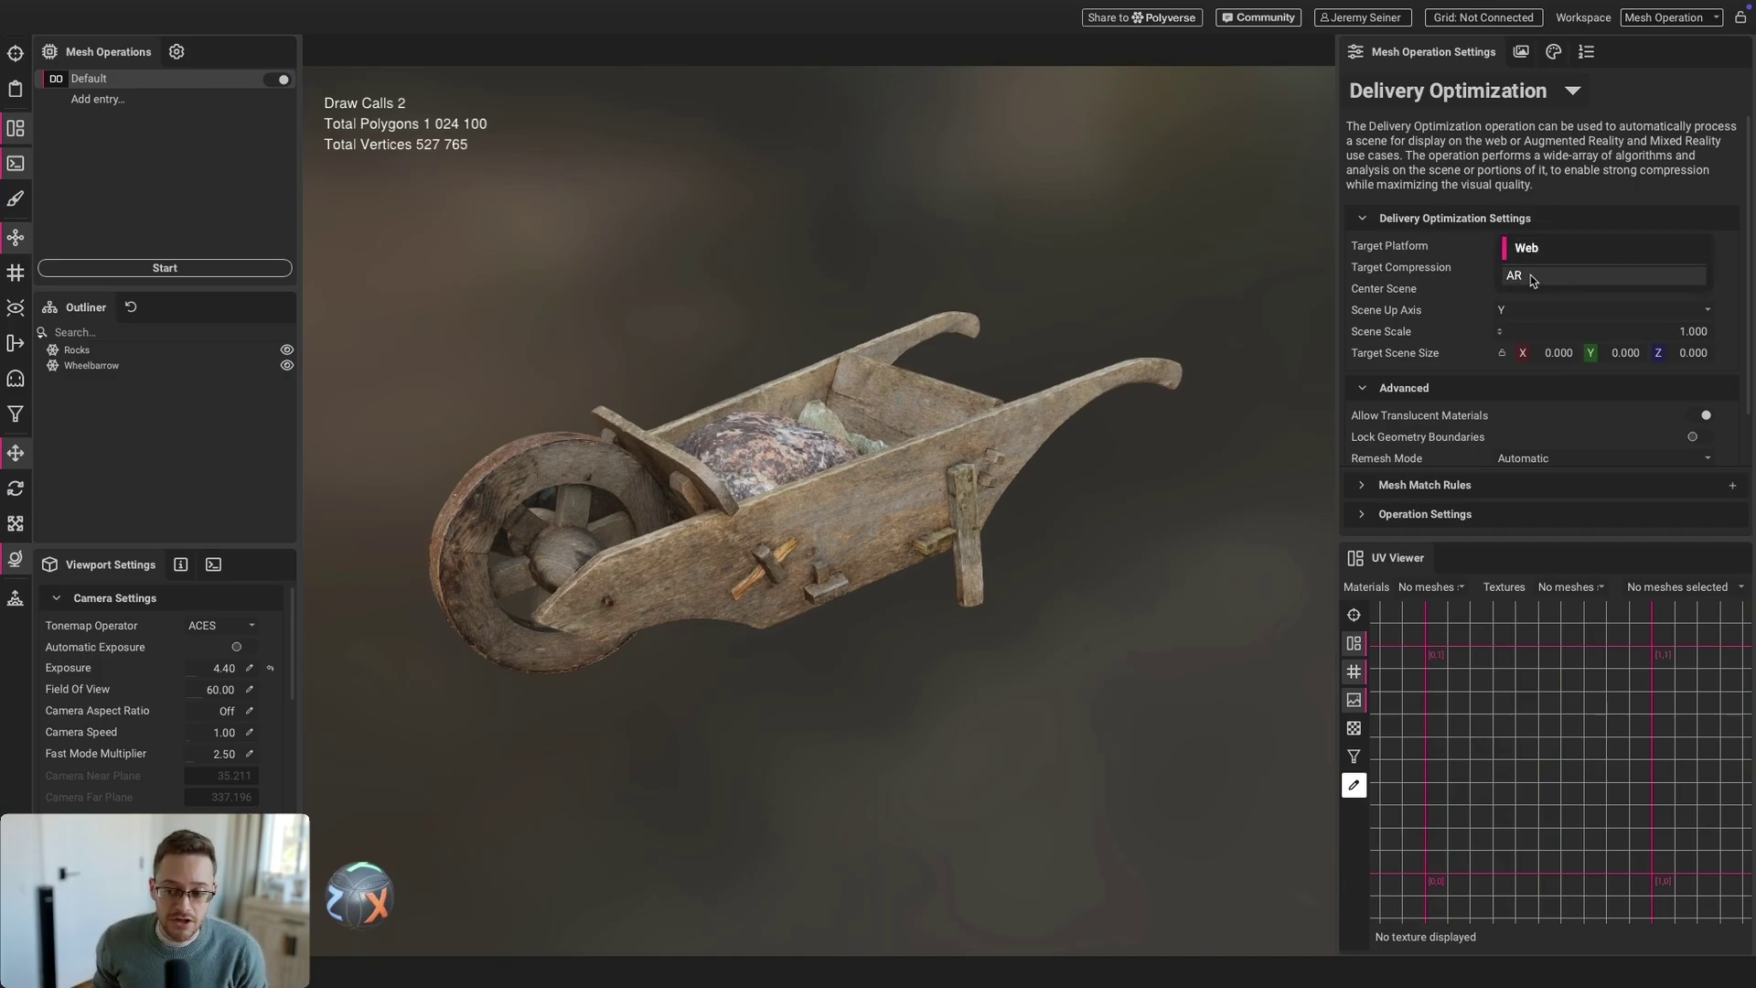
{"action": "left_click", "coordinate": [1505, 275]}
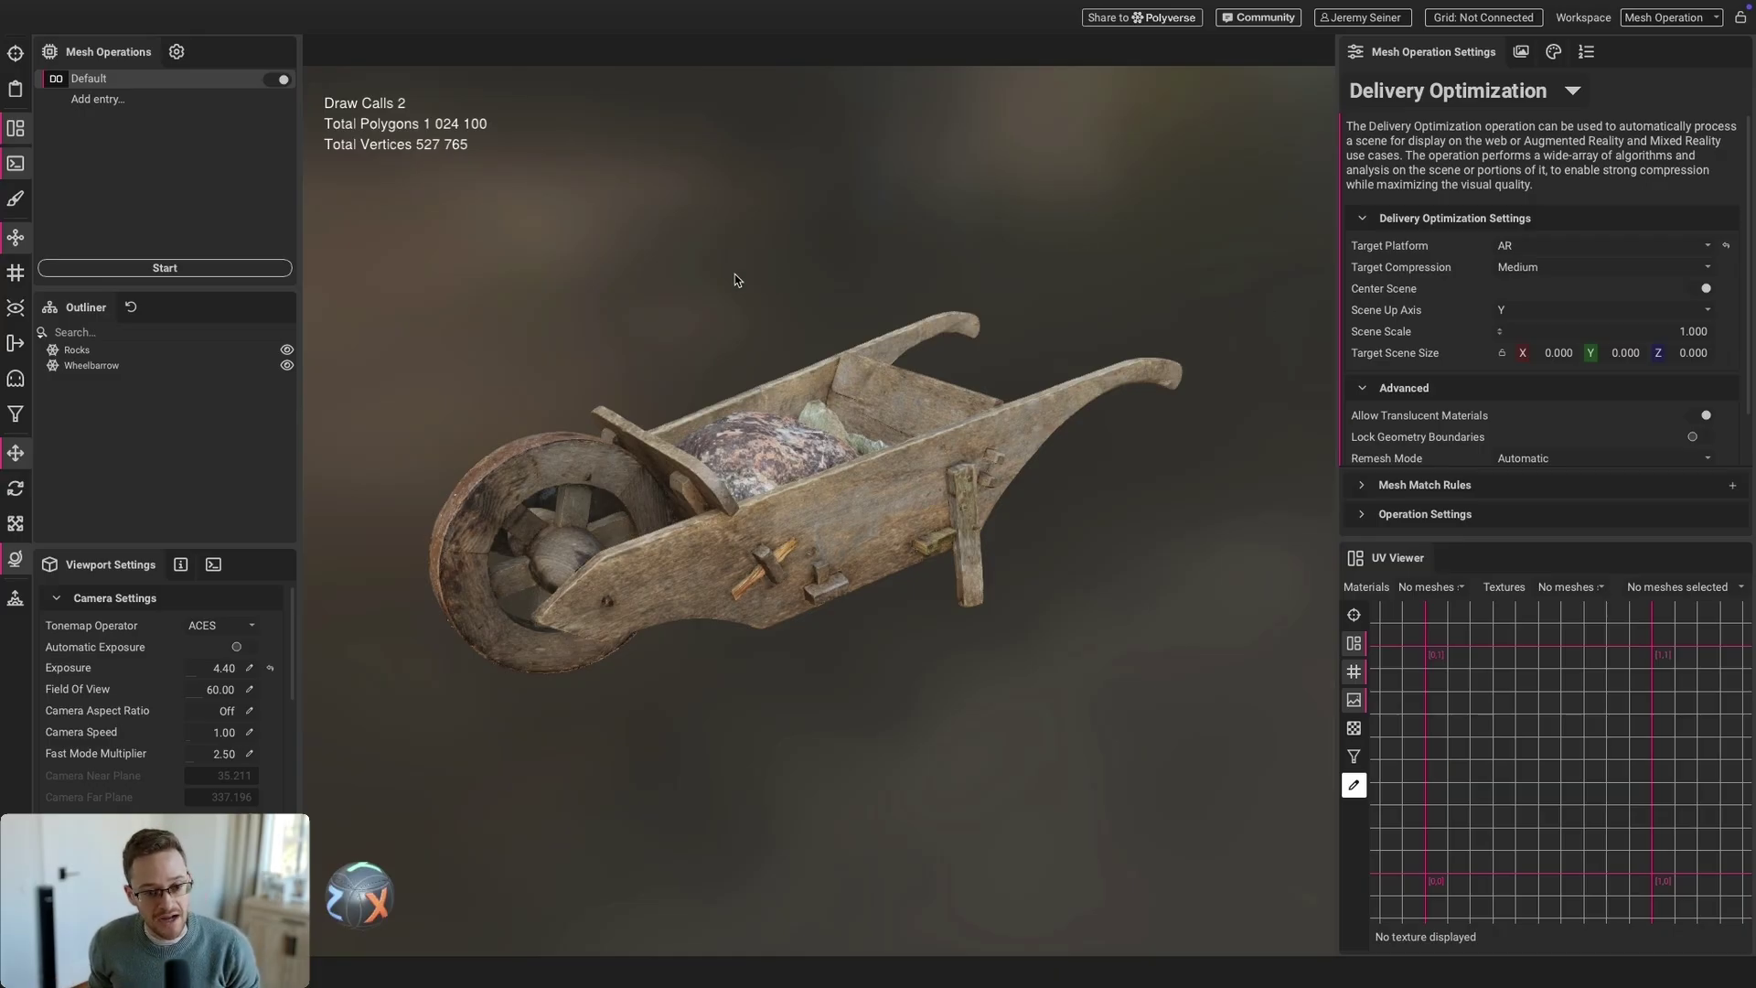
Step: Run the AR Delivery Optimization, yielding AR_Optimized_2_meshes: 78,044 polygons in 1 draw call
{"action": "left_click", "coordinate": [203, 274]}
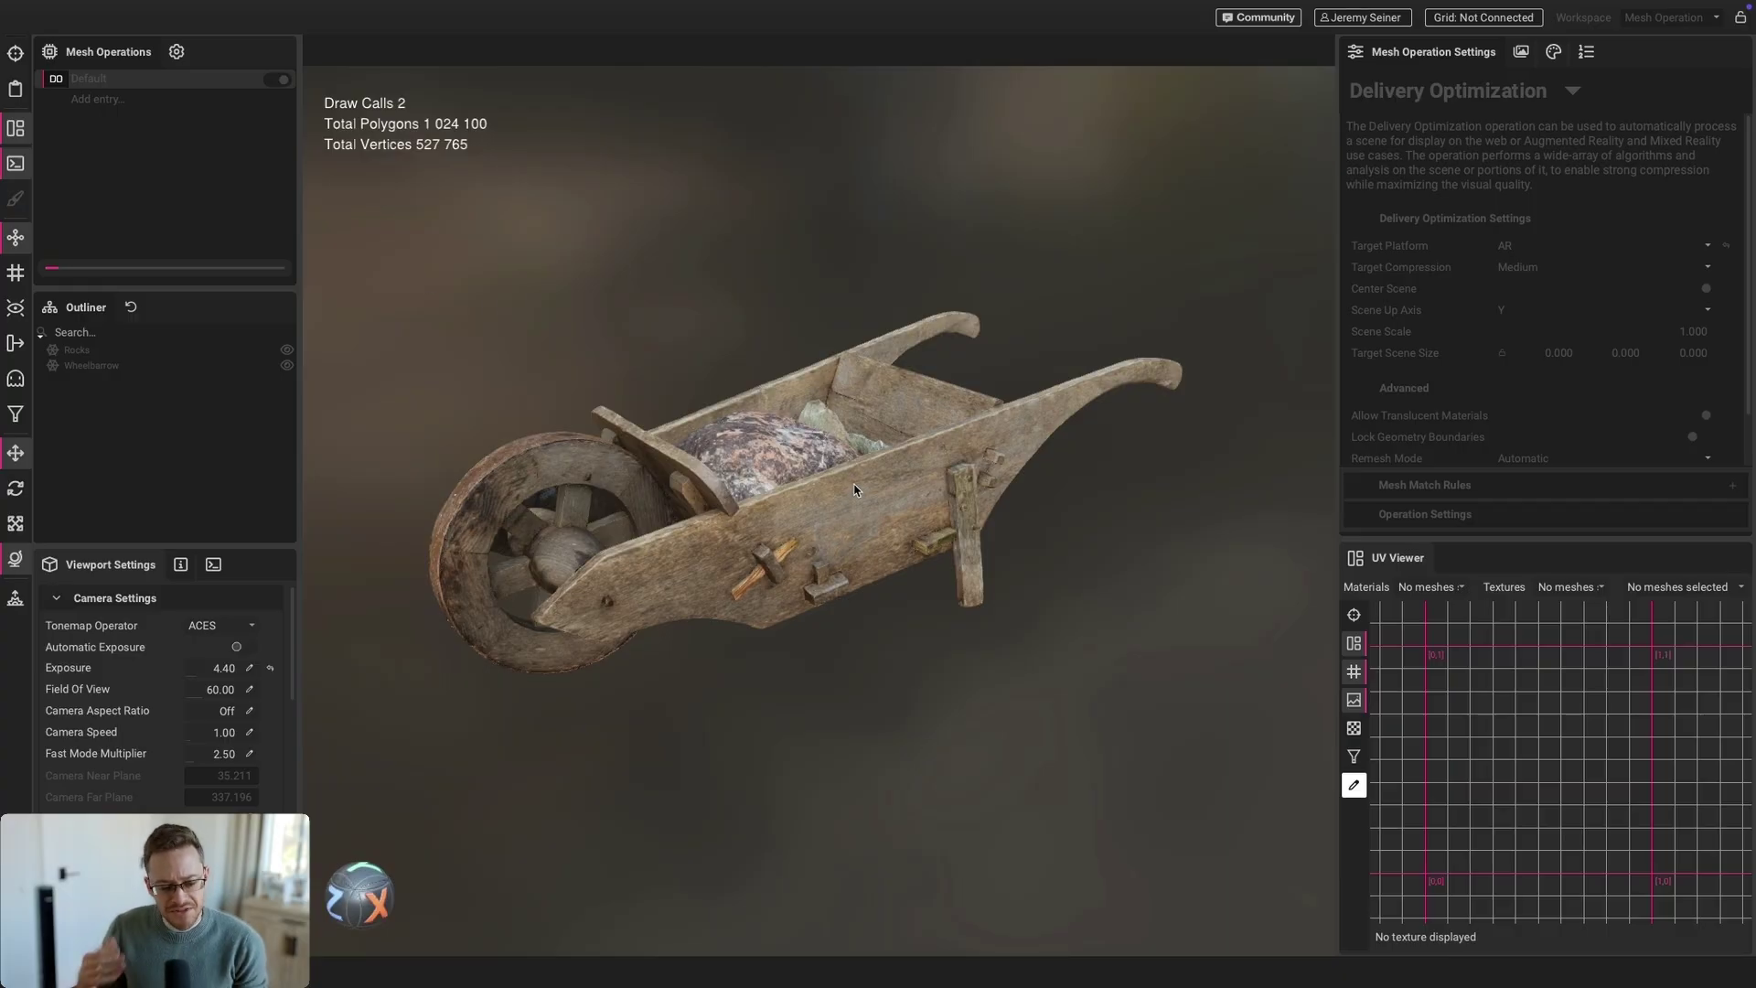
{"action": "scroll", "coordinate": [819, 527], "scroll_direction": "up", "scroll_amount": 3}
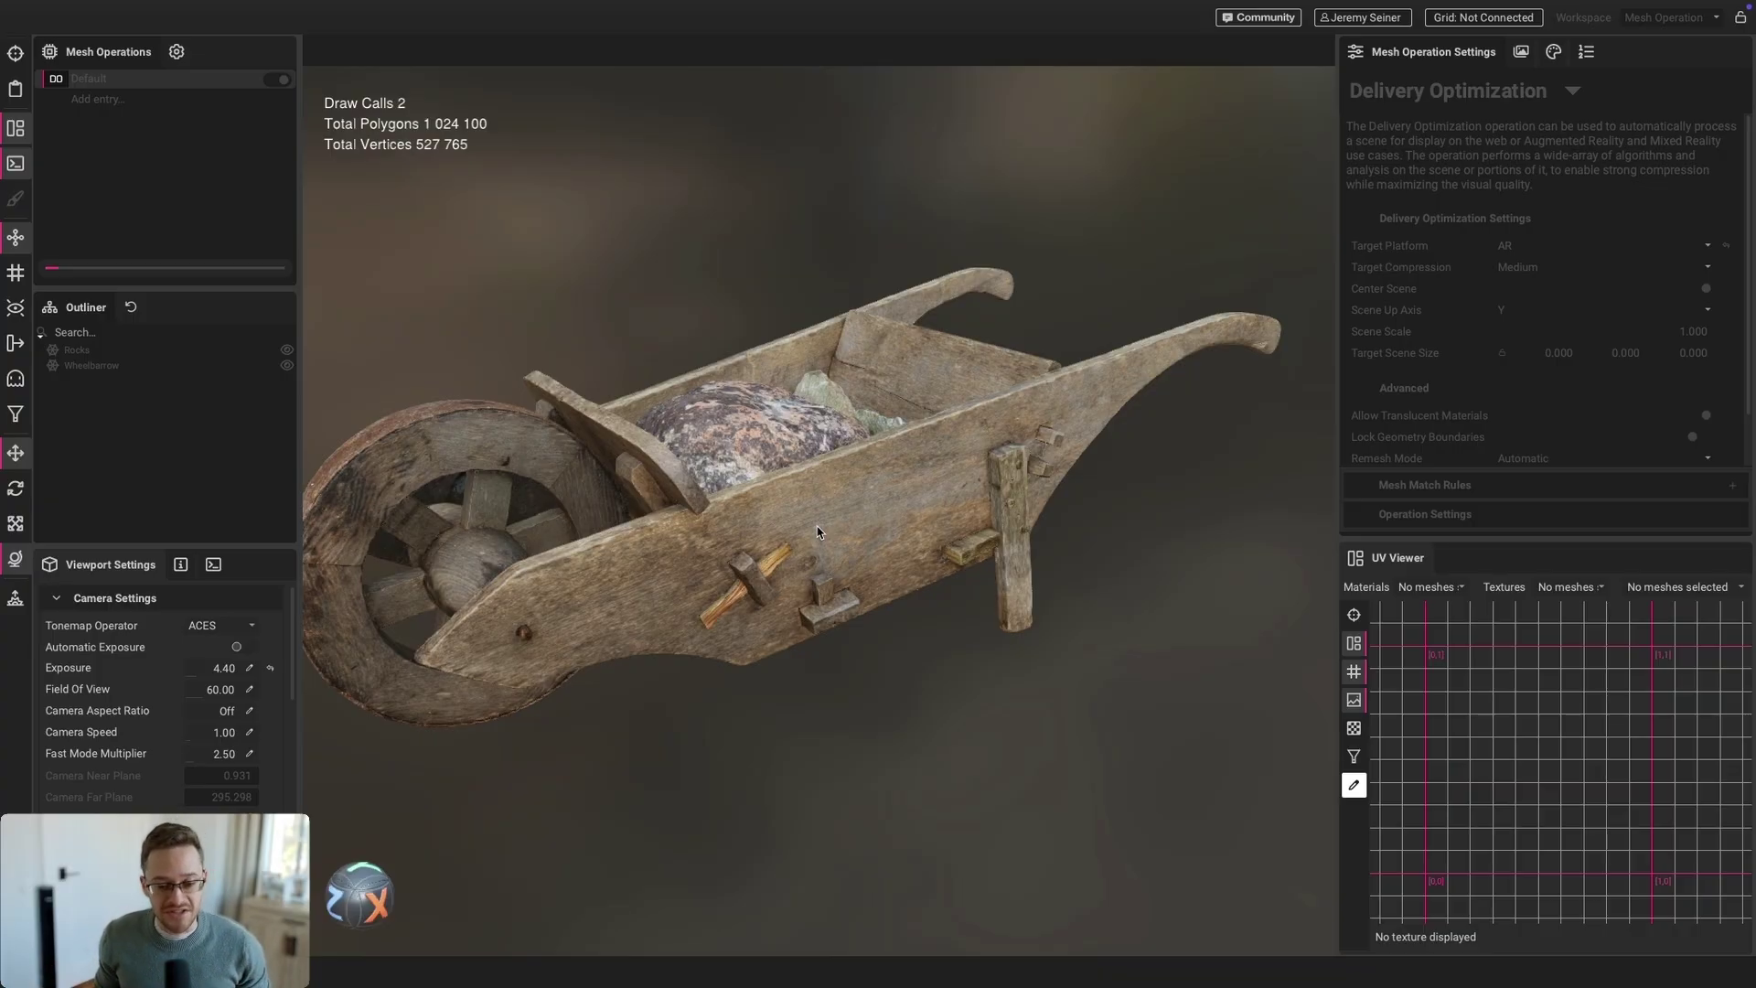
{"action": "key", "text": "1"}
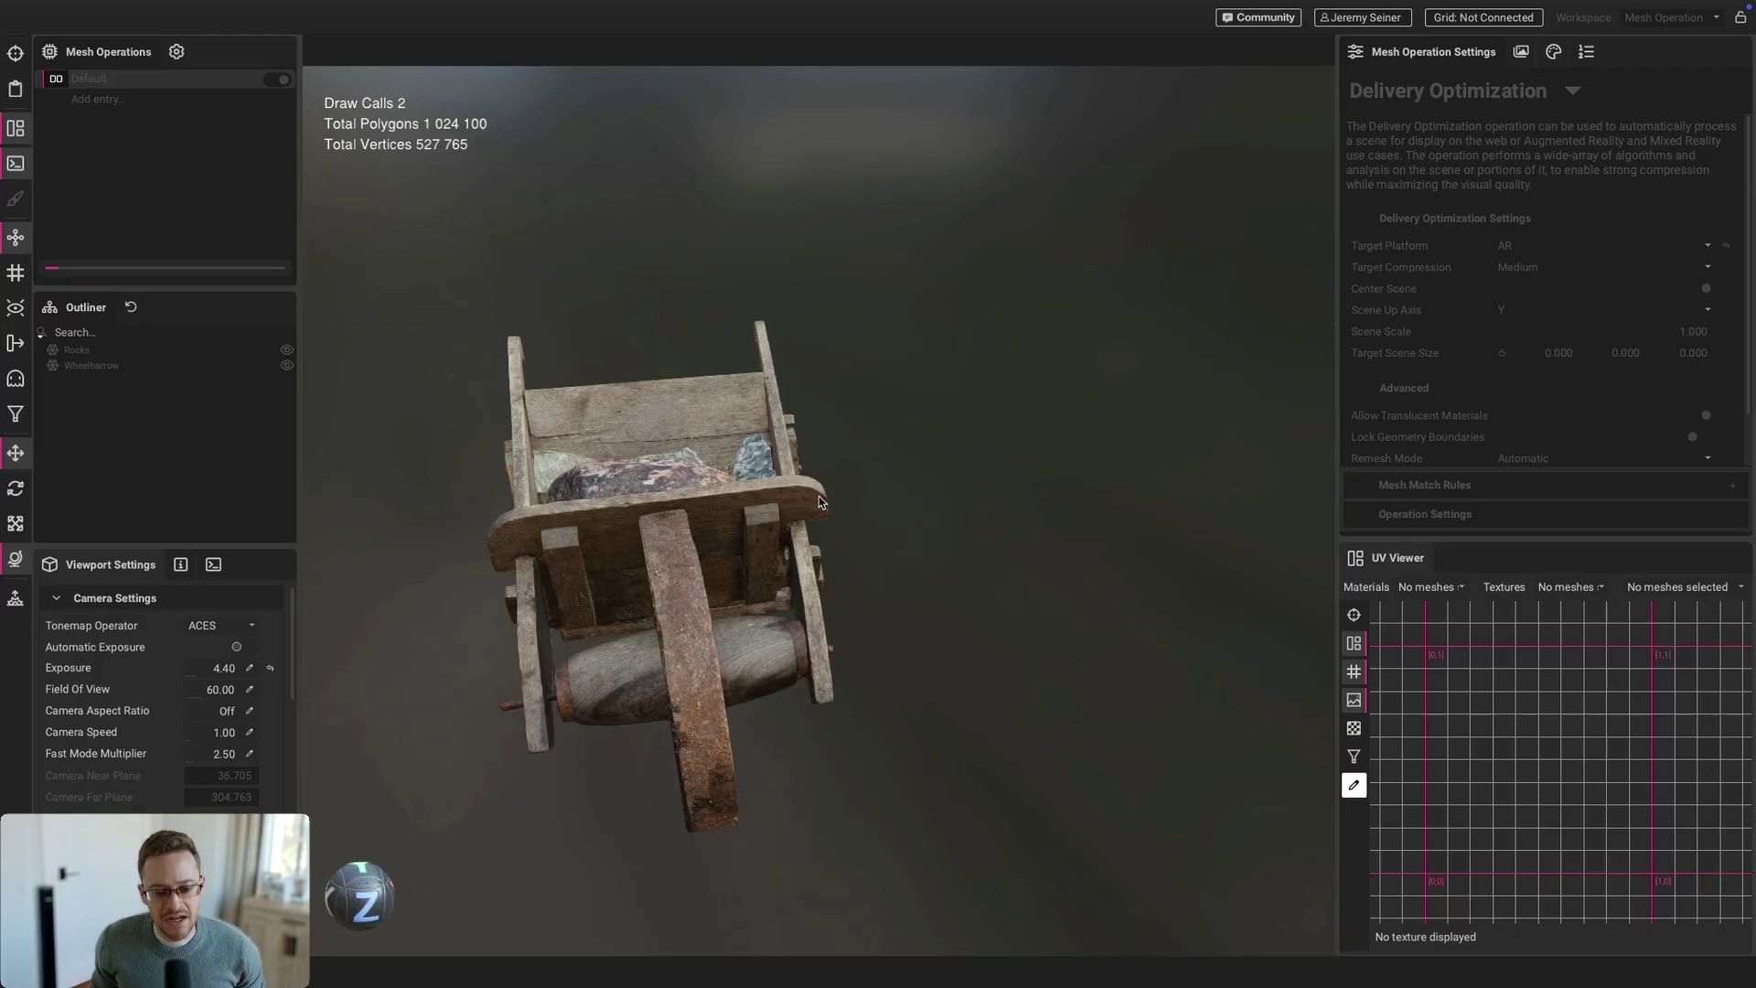
{"action": "key", "text": "0"}
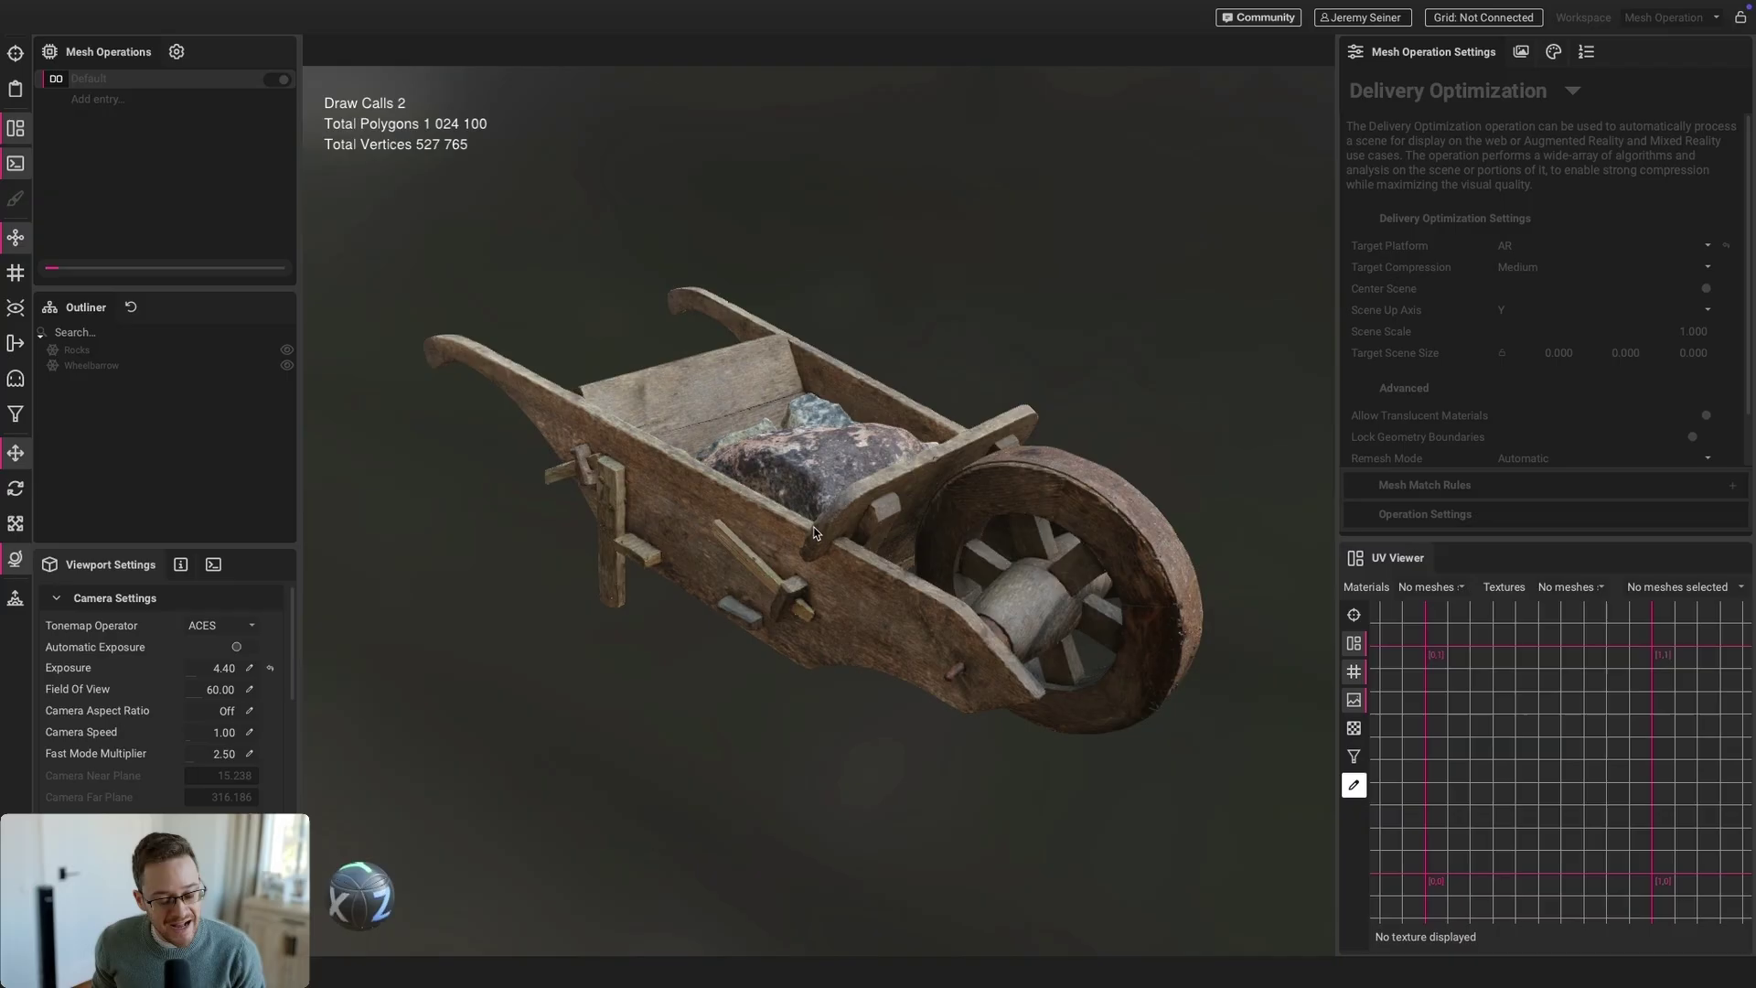
{"action": "scroll", "coordinate": [855, 510], "scroll_direction": "down", "scroll_amount": 2}
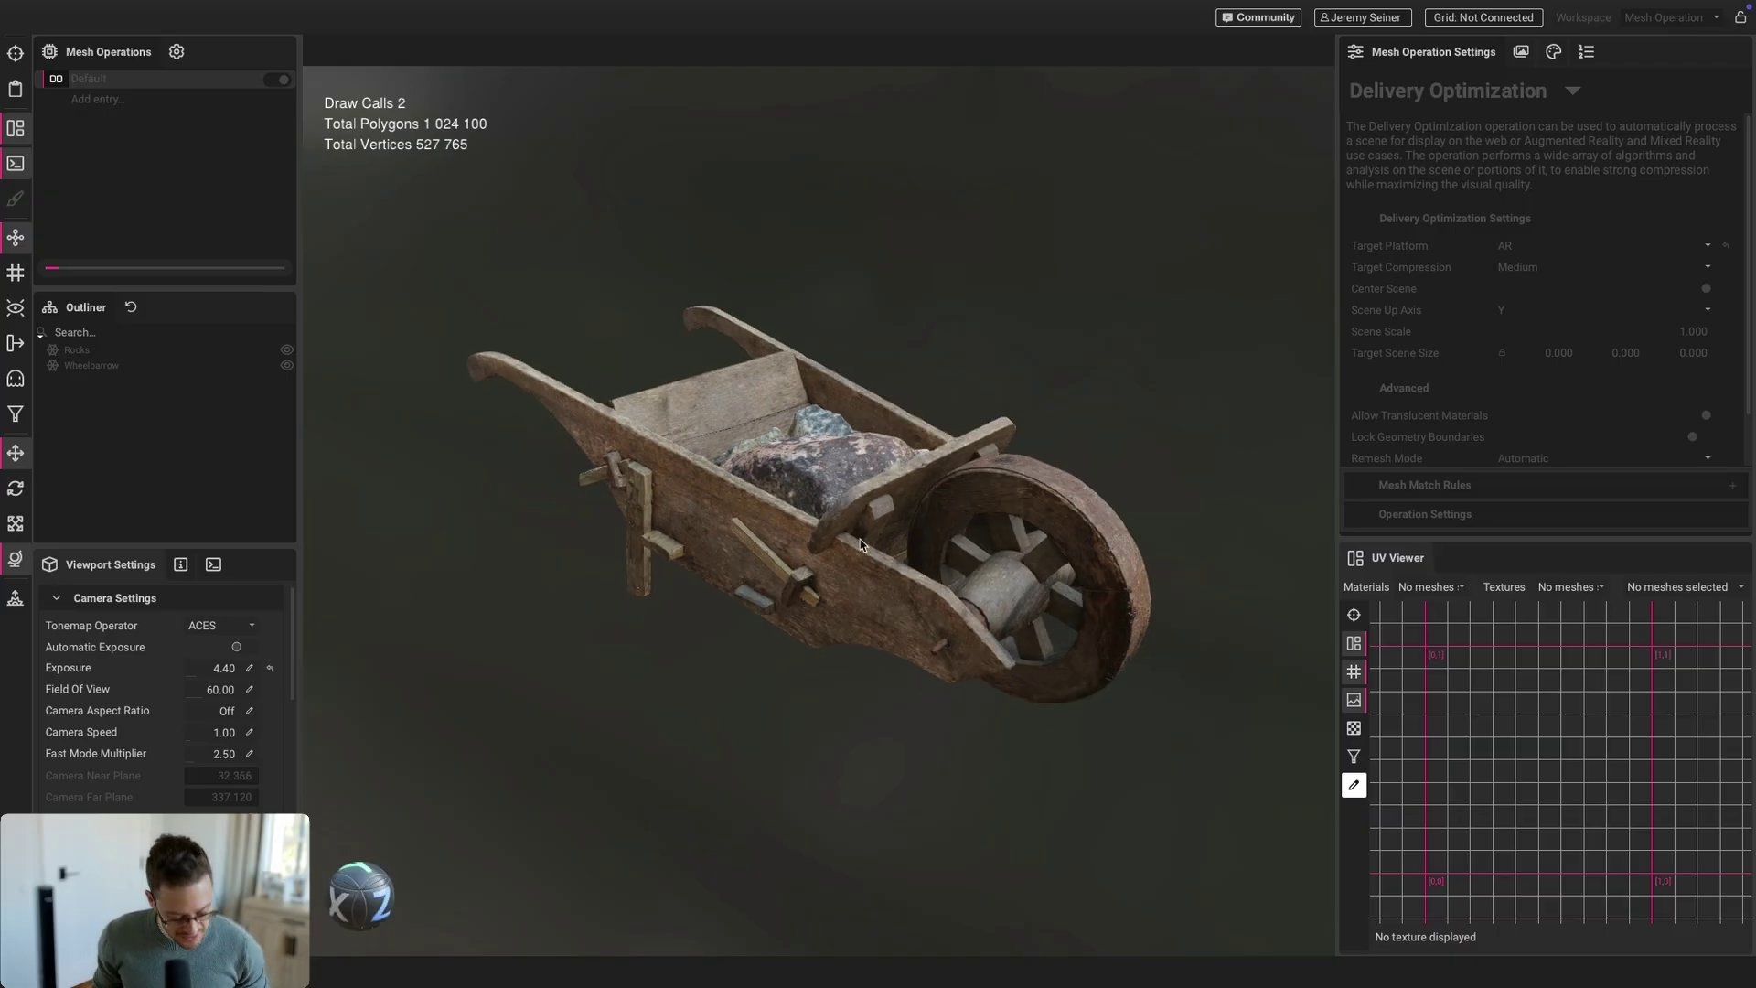
{"action": "key", "text": "0"}
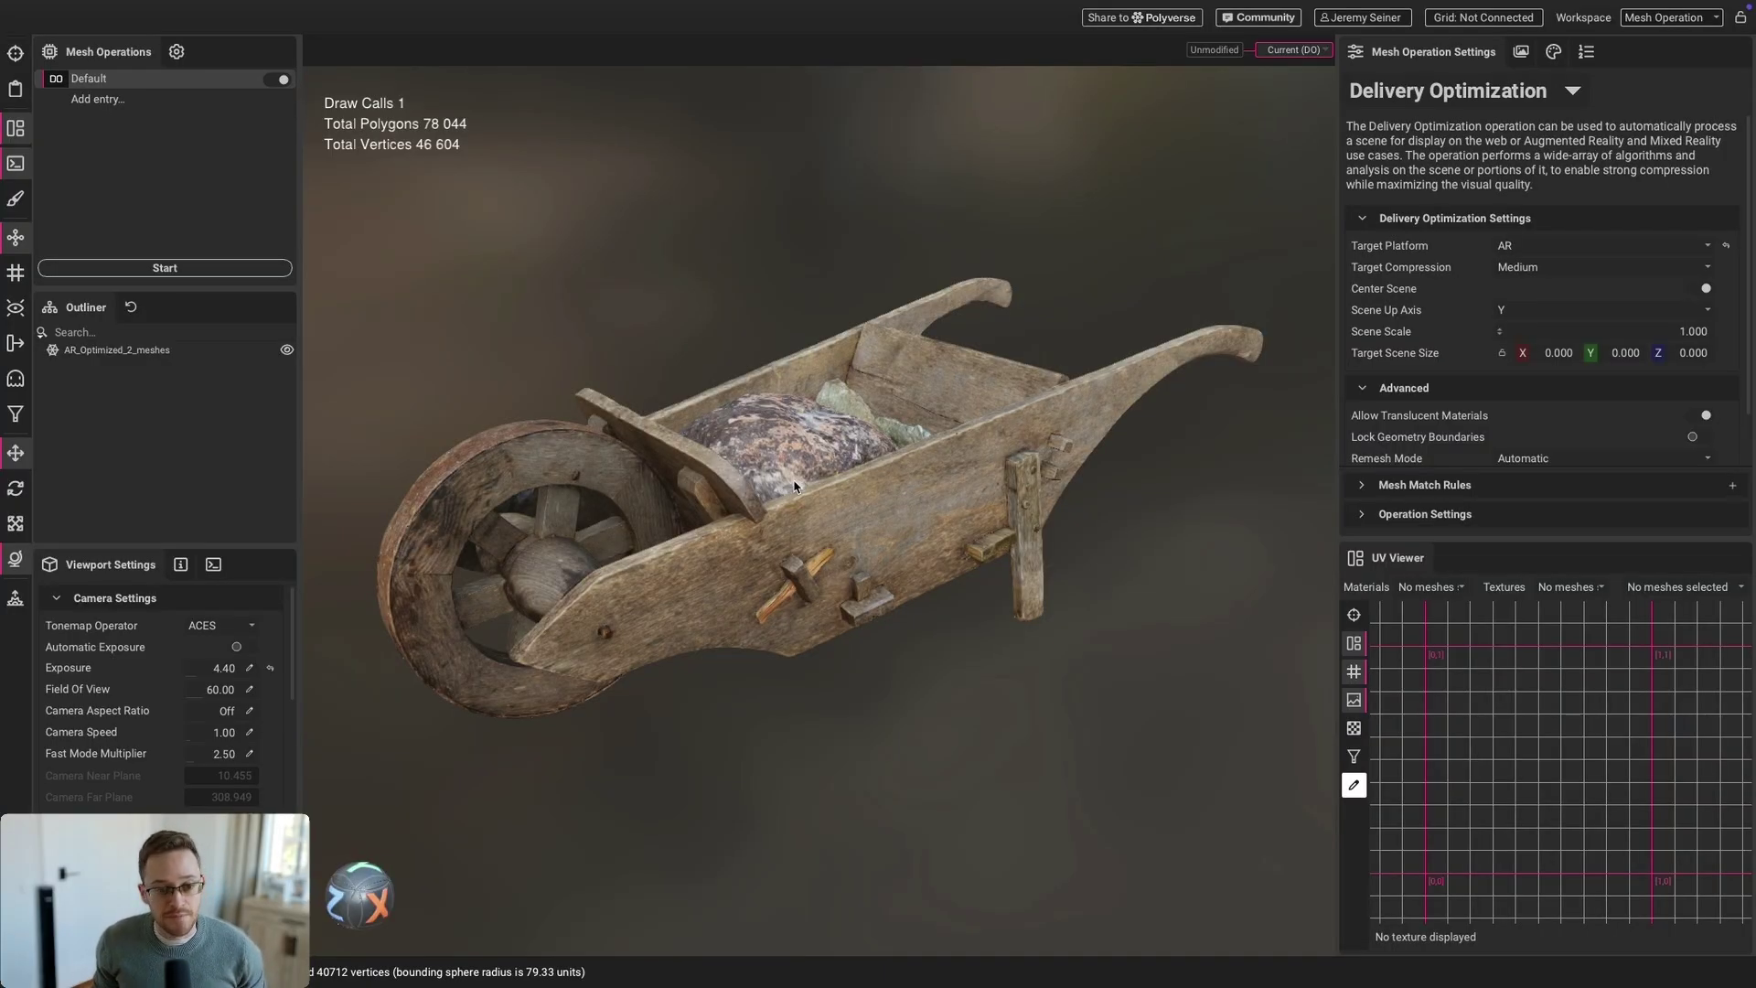
Step: Select the optimized wheelbarrow mesh and orbit to a lower side view of its wireframe
{"action": "scroll", "coordinate": [792, 479], "scroll_direction": "down", "scroll_amount": 2}
{"action": "left_click_drag", "start_coordinate": [795, 491], "coordinate": [810, 543]}
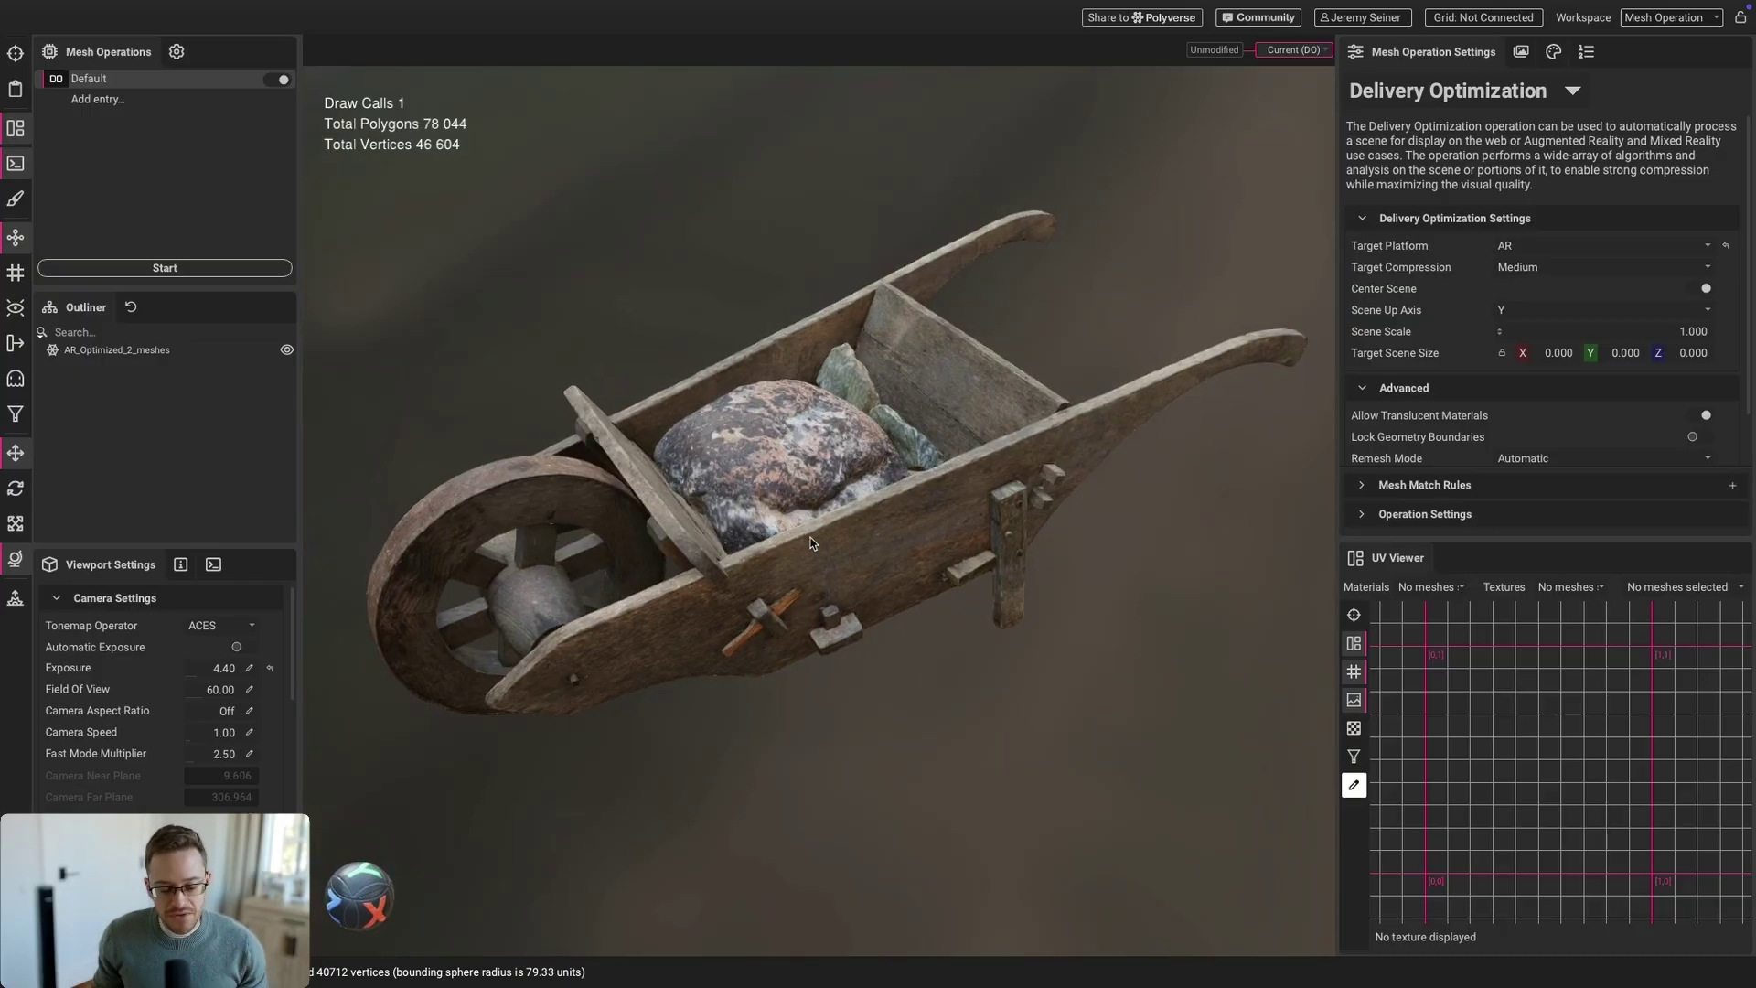
{"action": "left_click", "coordinate": [818, 572]}
{"action": "scroll", "coordinate": [768, 576], "scroll_direction": "up", "scroll_amount": 2}
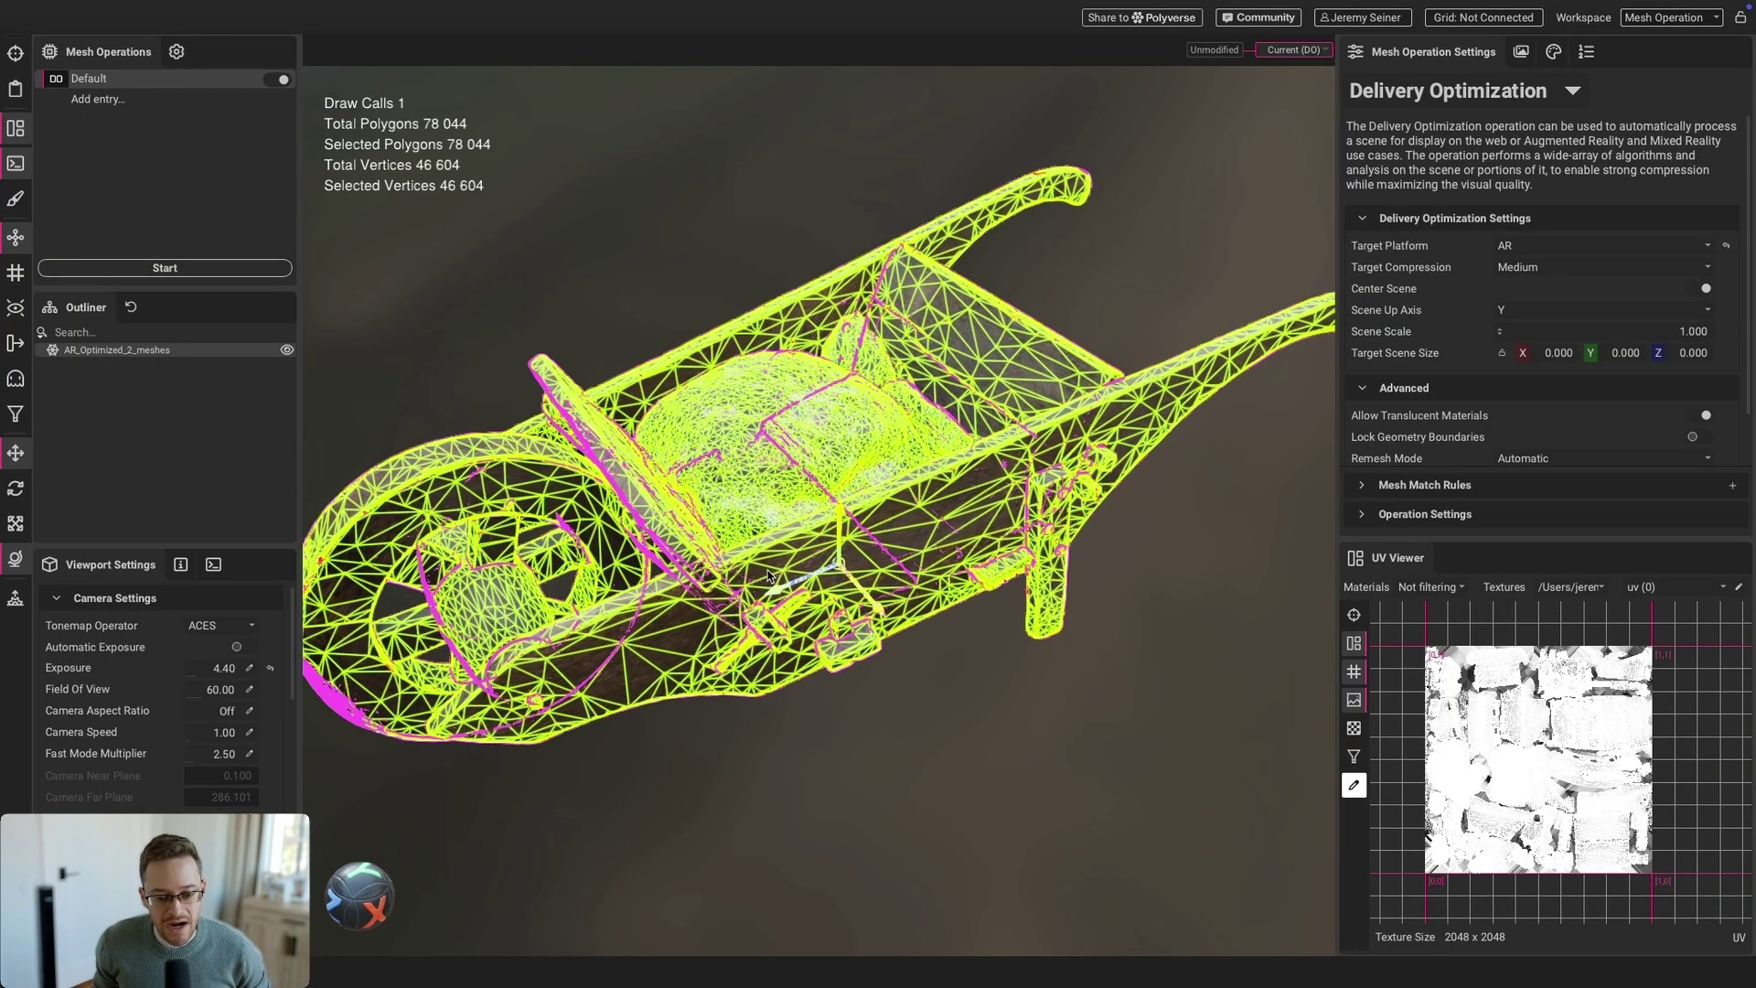
{"action": "scroll", "coordinate": [768, 576], "scroll_direction": "up", "scroll_amount": 2}
{"action": "left_click_drag", "start_coordinate": [758, 595], "coordinate": [832, 538]}
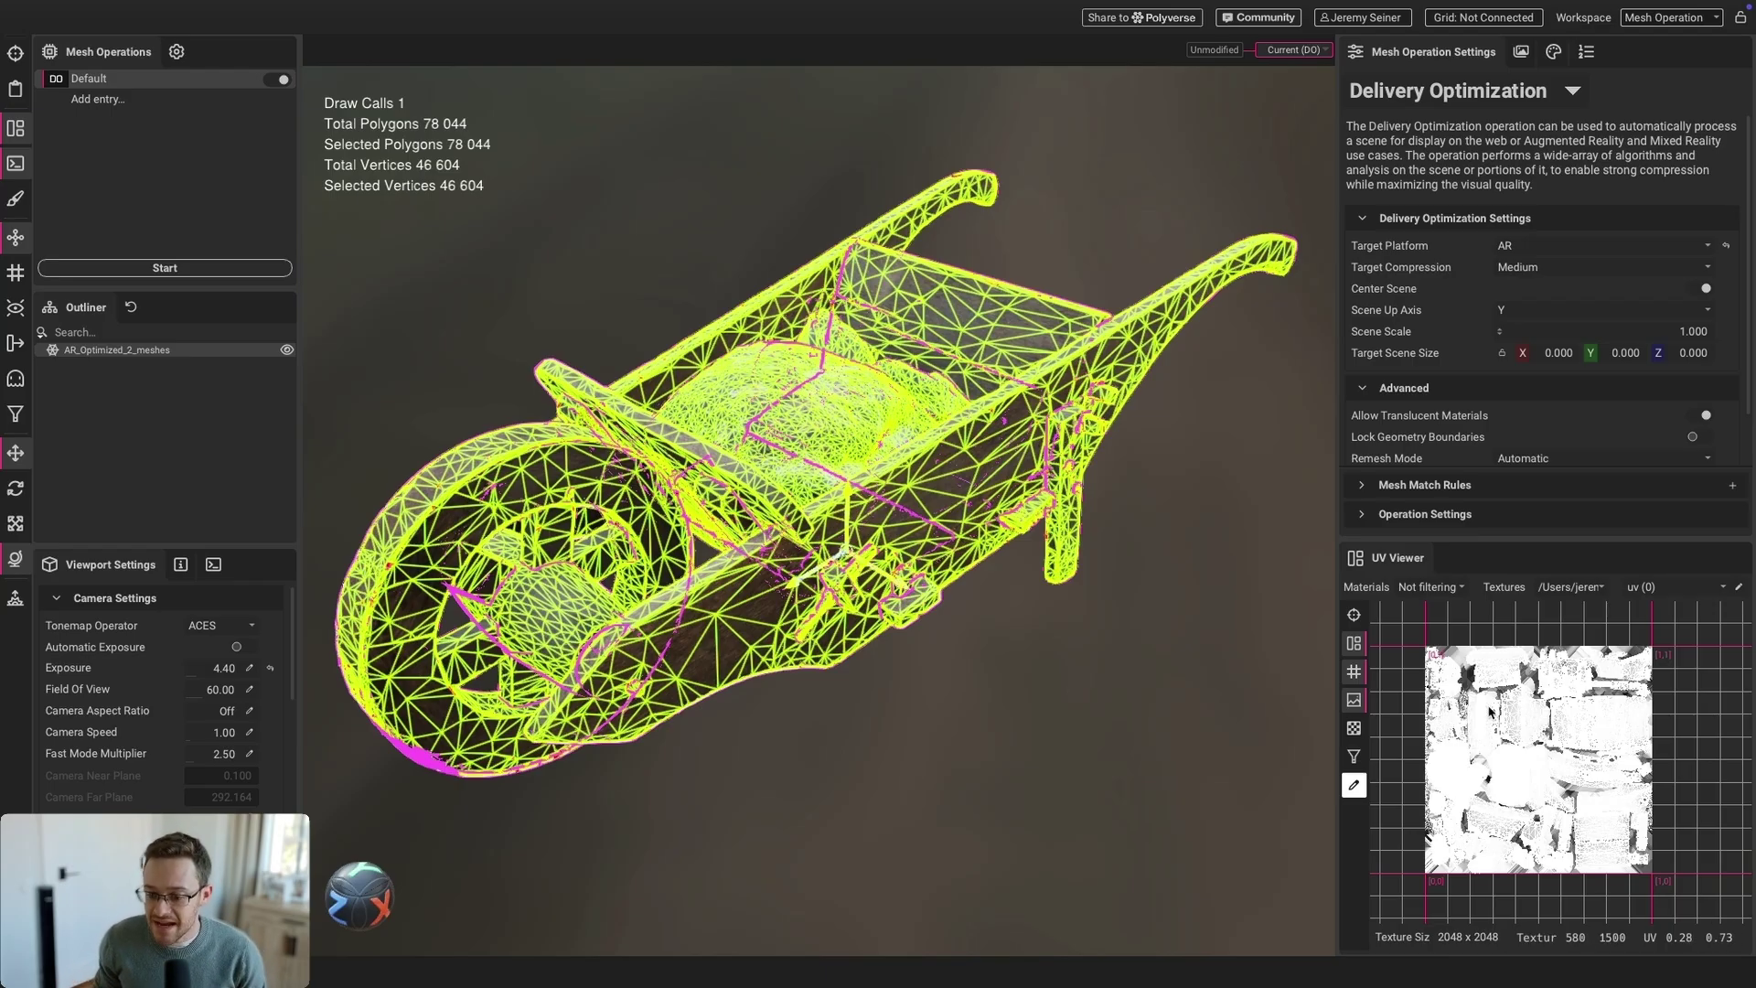
Step: Show the Color, Roughness, Normal and AmbientOcclusion maps in turn in the UV Viewer
{"action": "left_click", "coordinate": [1354, 643]}
{"action": "scroll", "coordinate": [1515, 757], "scroll_direction": "up", "scroll_amount": 1}
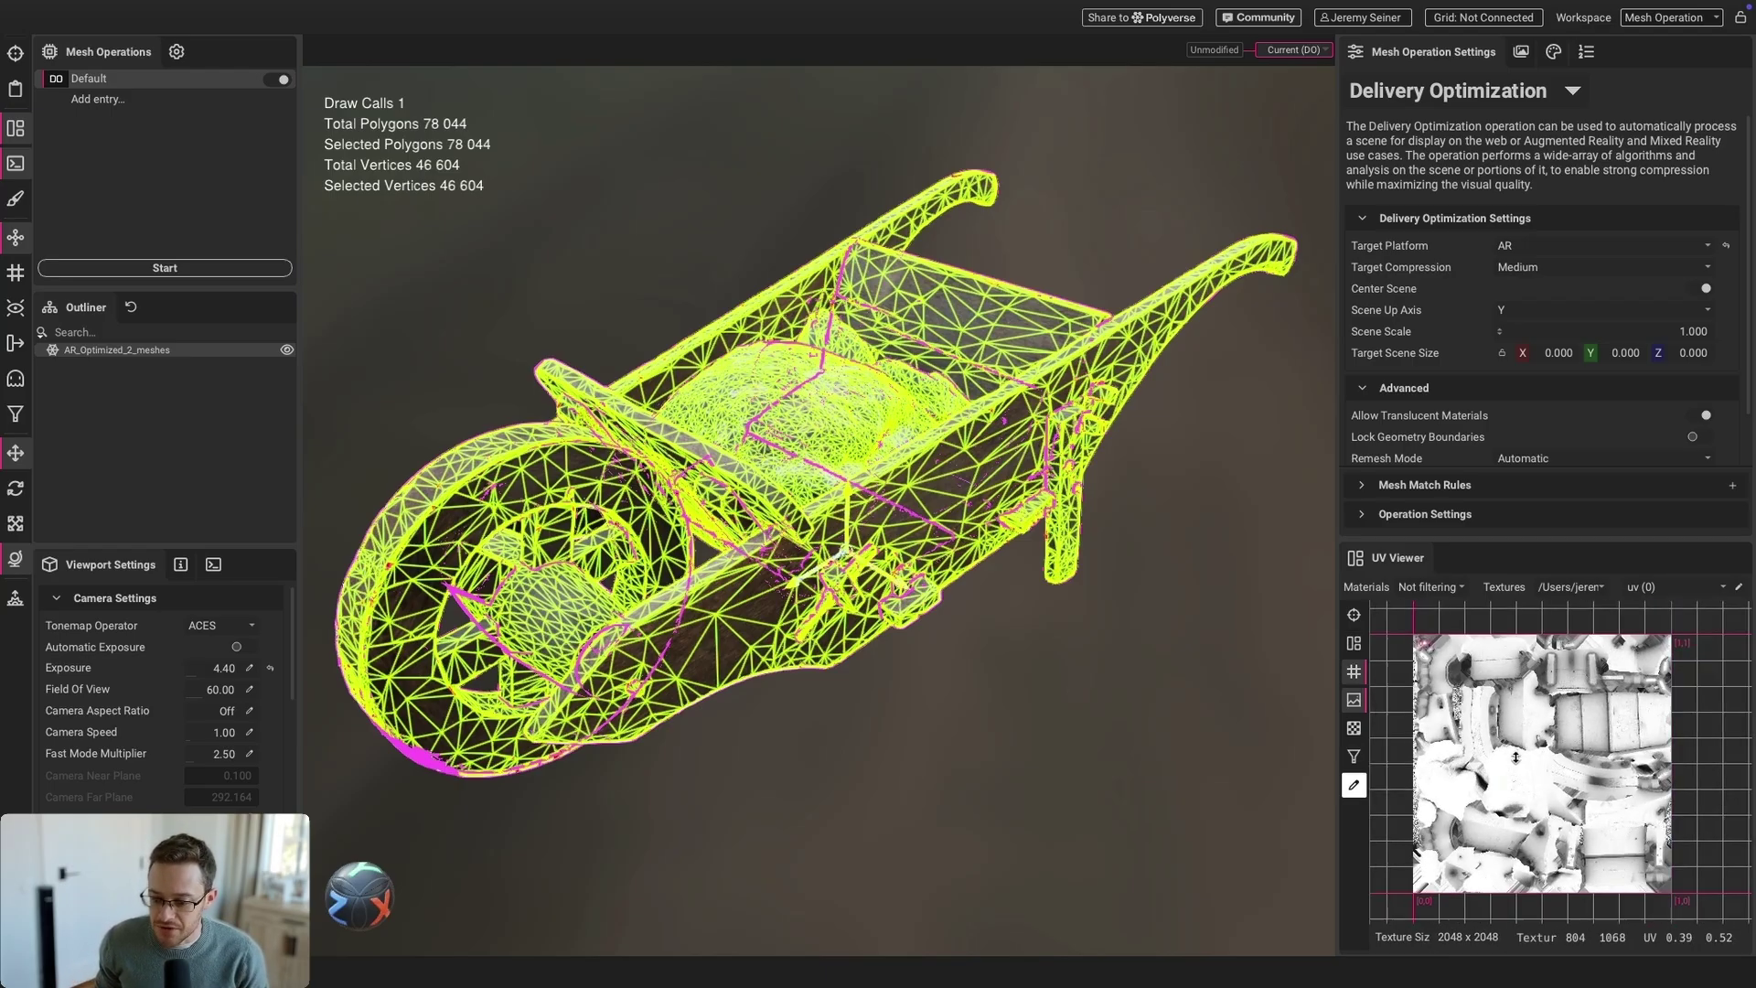
{"action": "left_click", "coordinate": [1571, 587]}
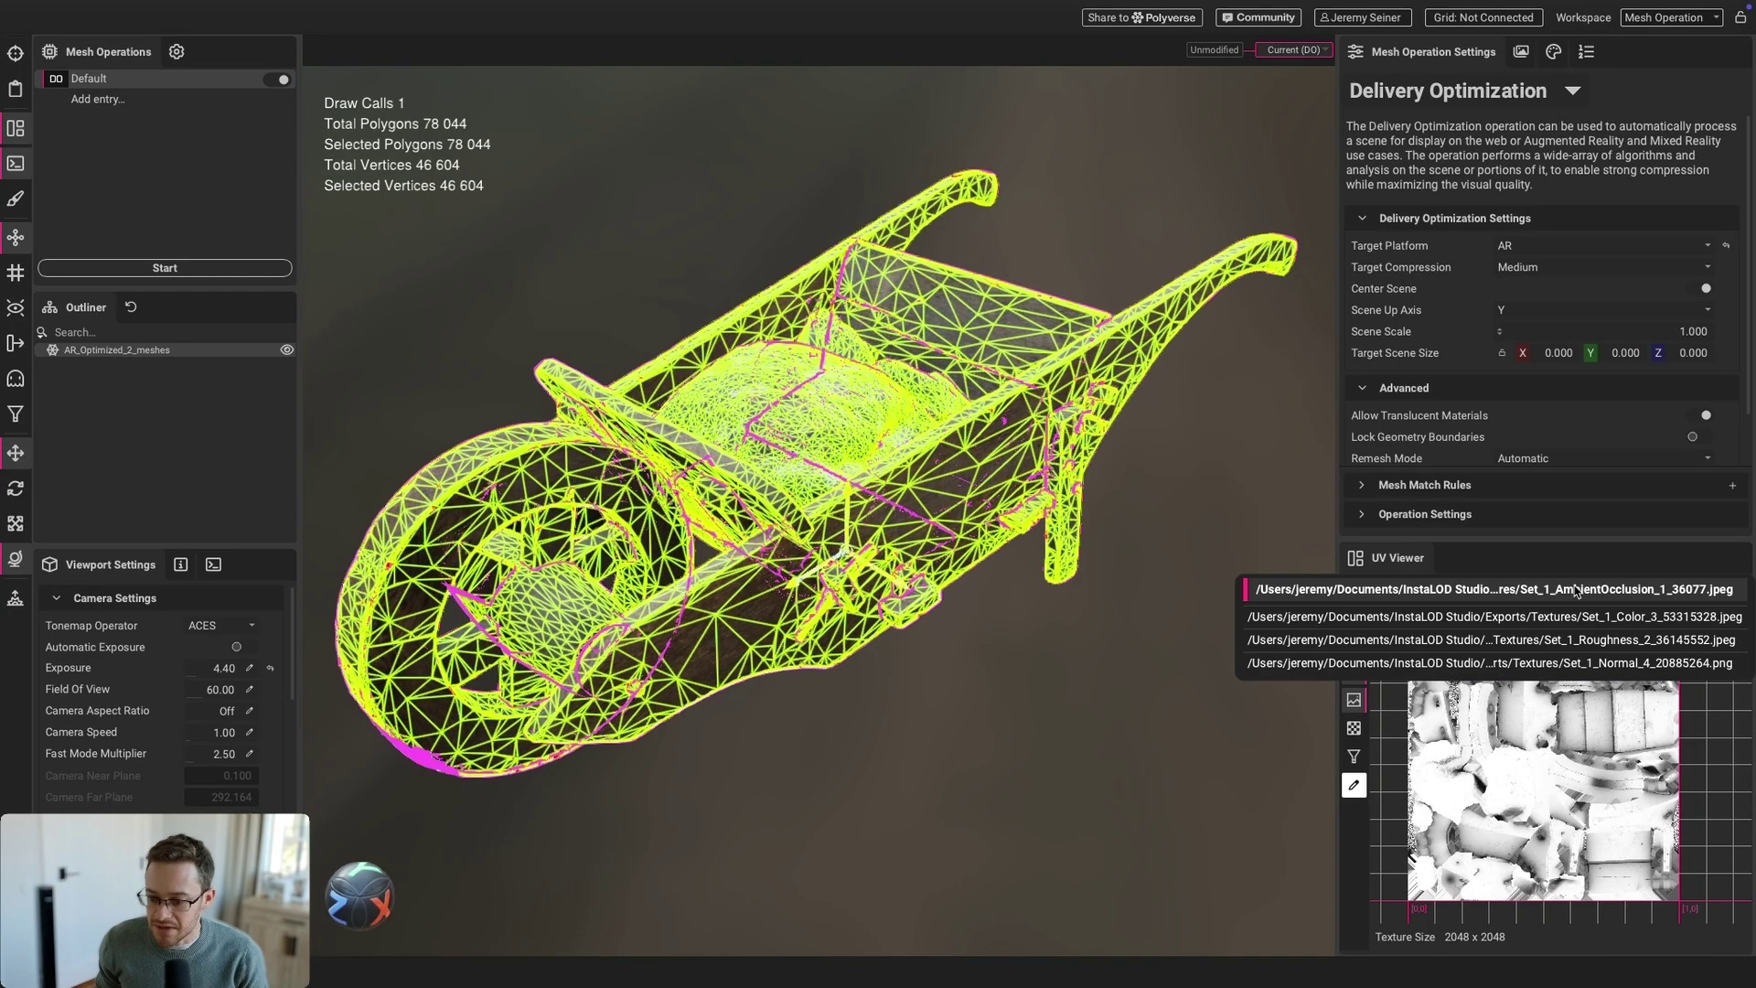
{"action": "left_click", "coordinate": [1651, 618]}
{"action": "left_click", "coordinate": [1587, 590]}
{"action": "left_click", "coordinate": [1585, 622]}
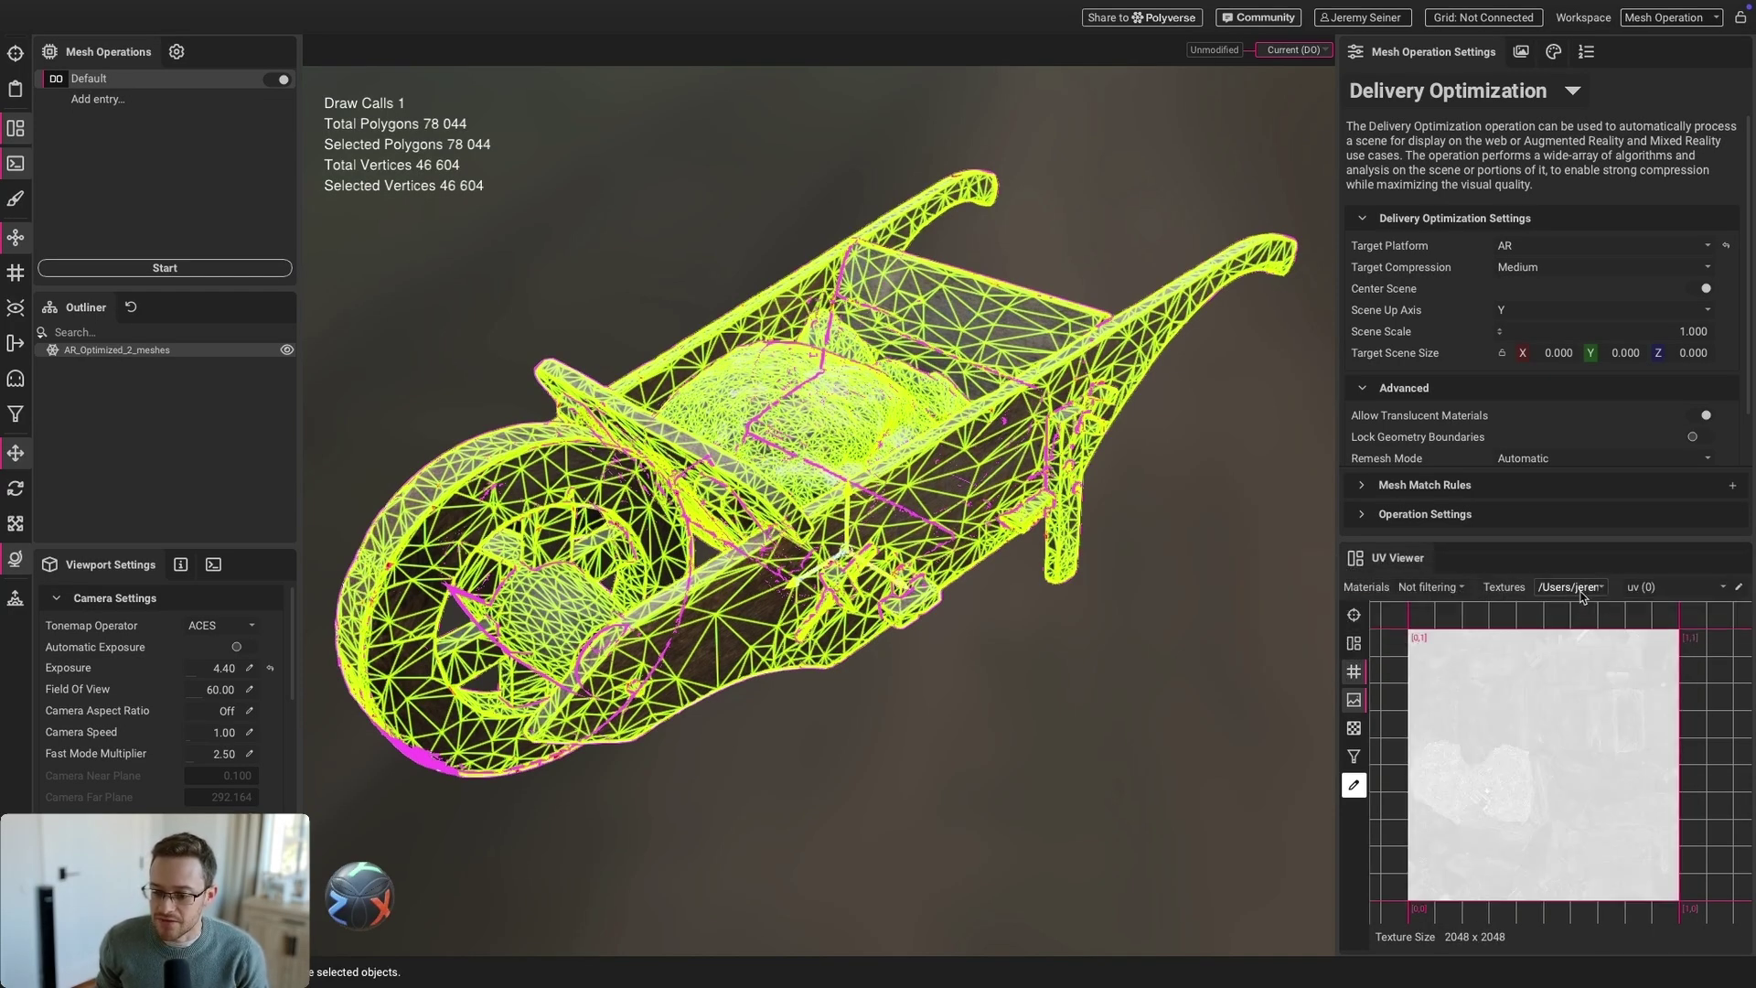
{"action": "left_click", "coordinate": [1582, 595]}
{"action": "left_click", "coordinate": [1585, 619]}
{"action": "left_click", "coordinate": [1579, 596]}
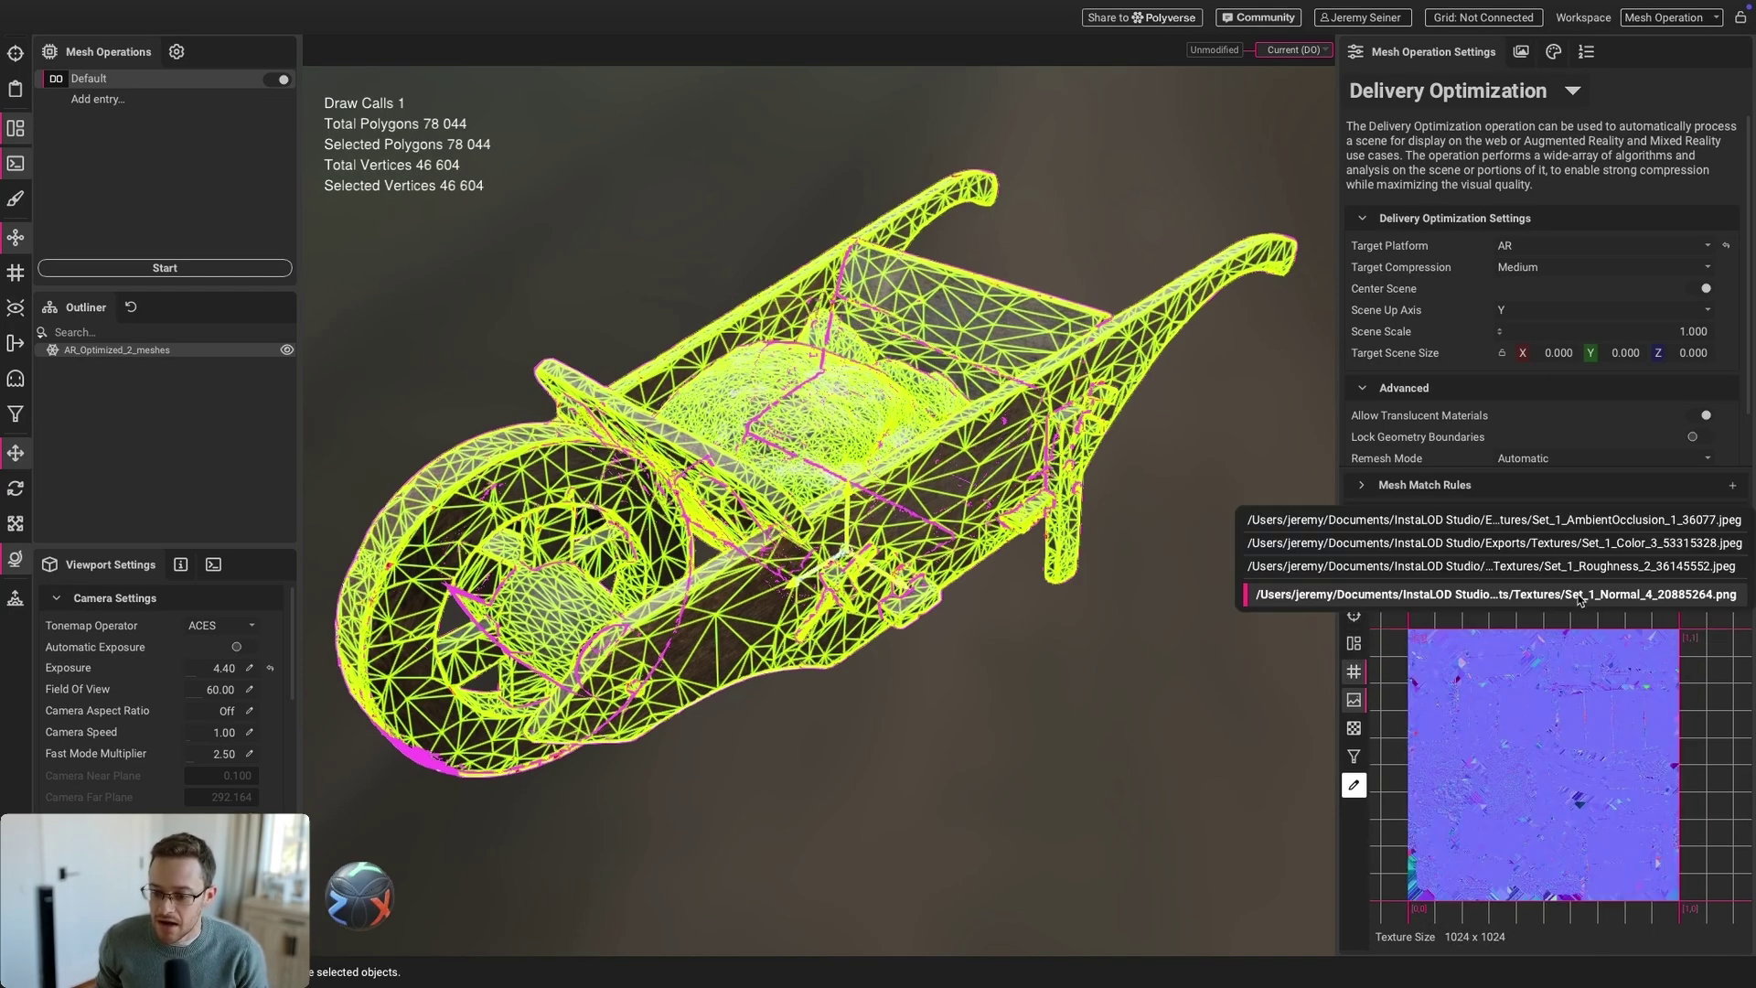
{"action": "left_click", "coordinate": [1598, 520]}
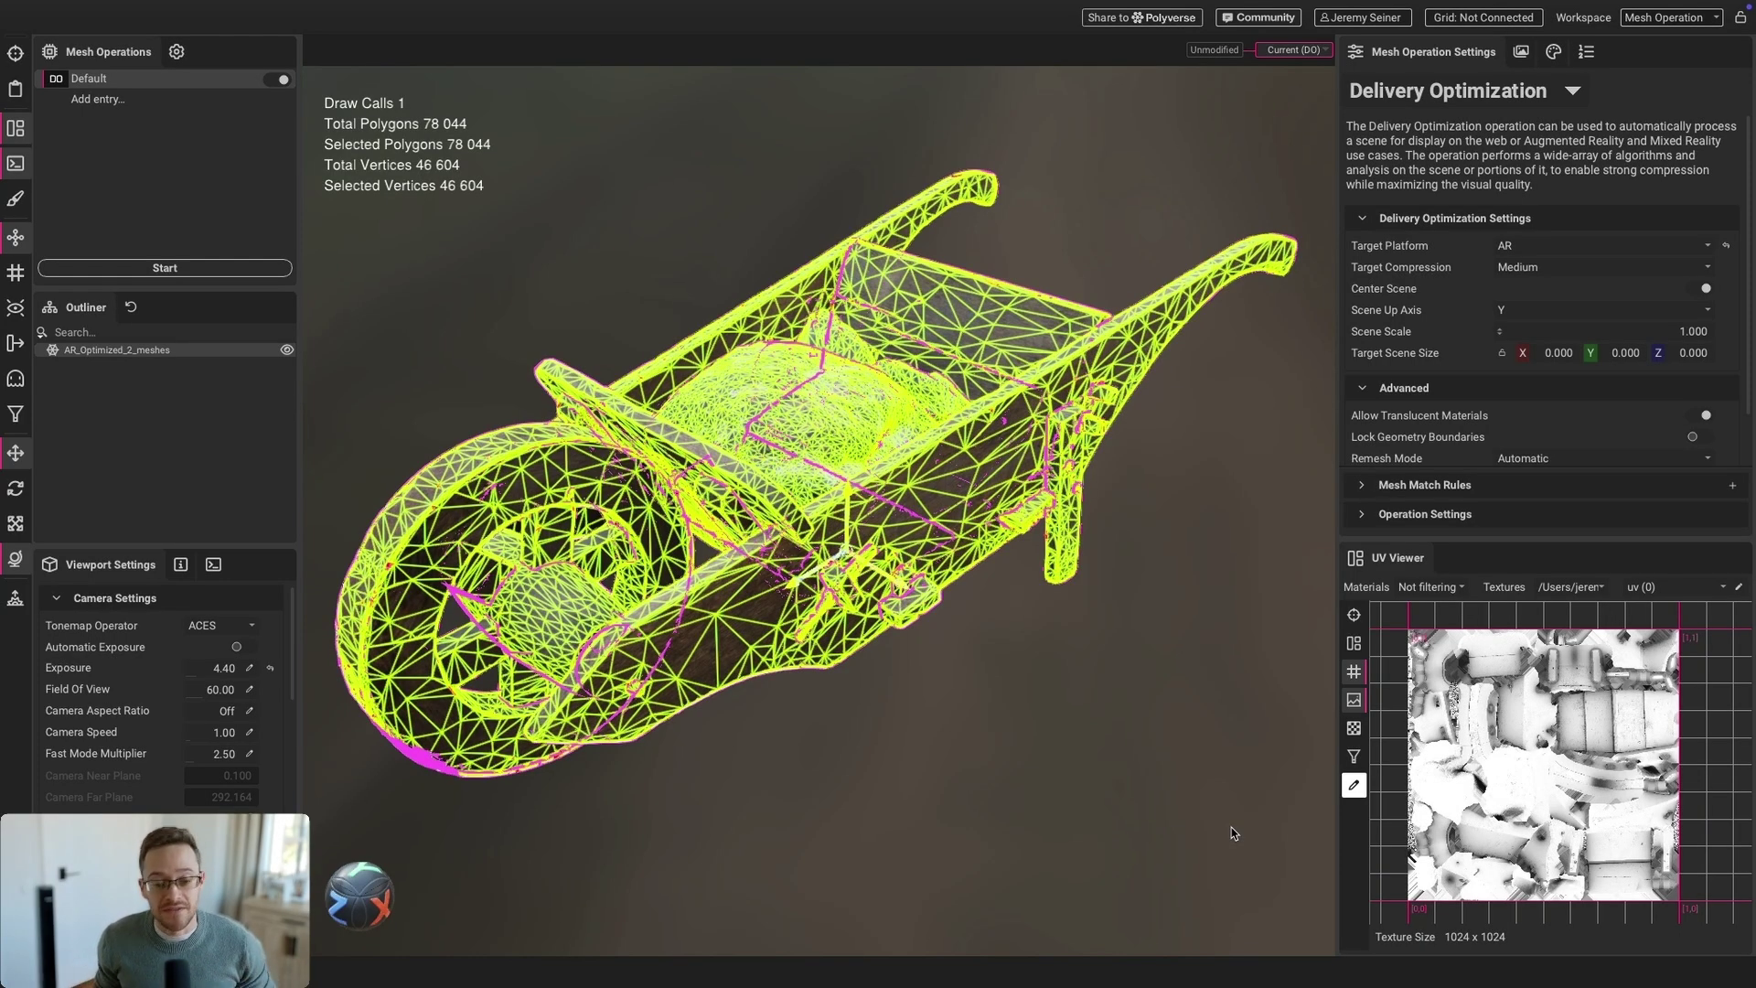
Step: Deselect the wheelbarrow and orbit around it to view the fully textured result
{"action": "key", "text": "Escape"}
{"action": "scroll", "coordinate": [672, 382], "scroll_direction": "down", "scroll_amount": 2}
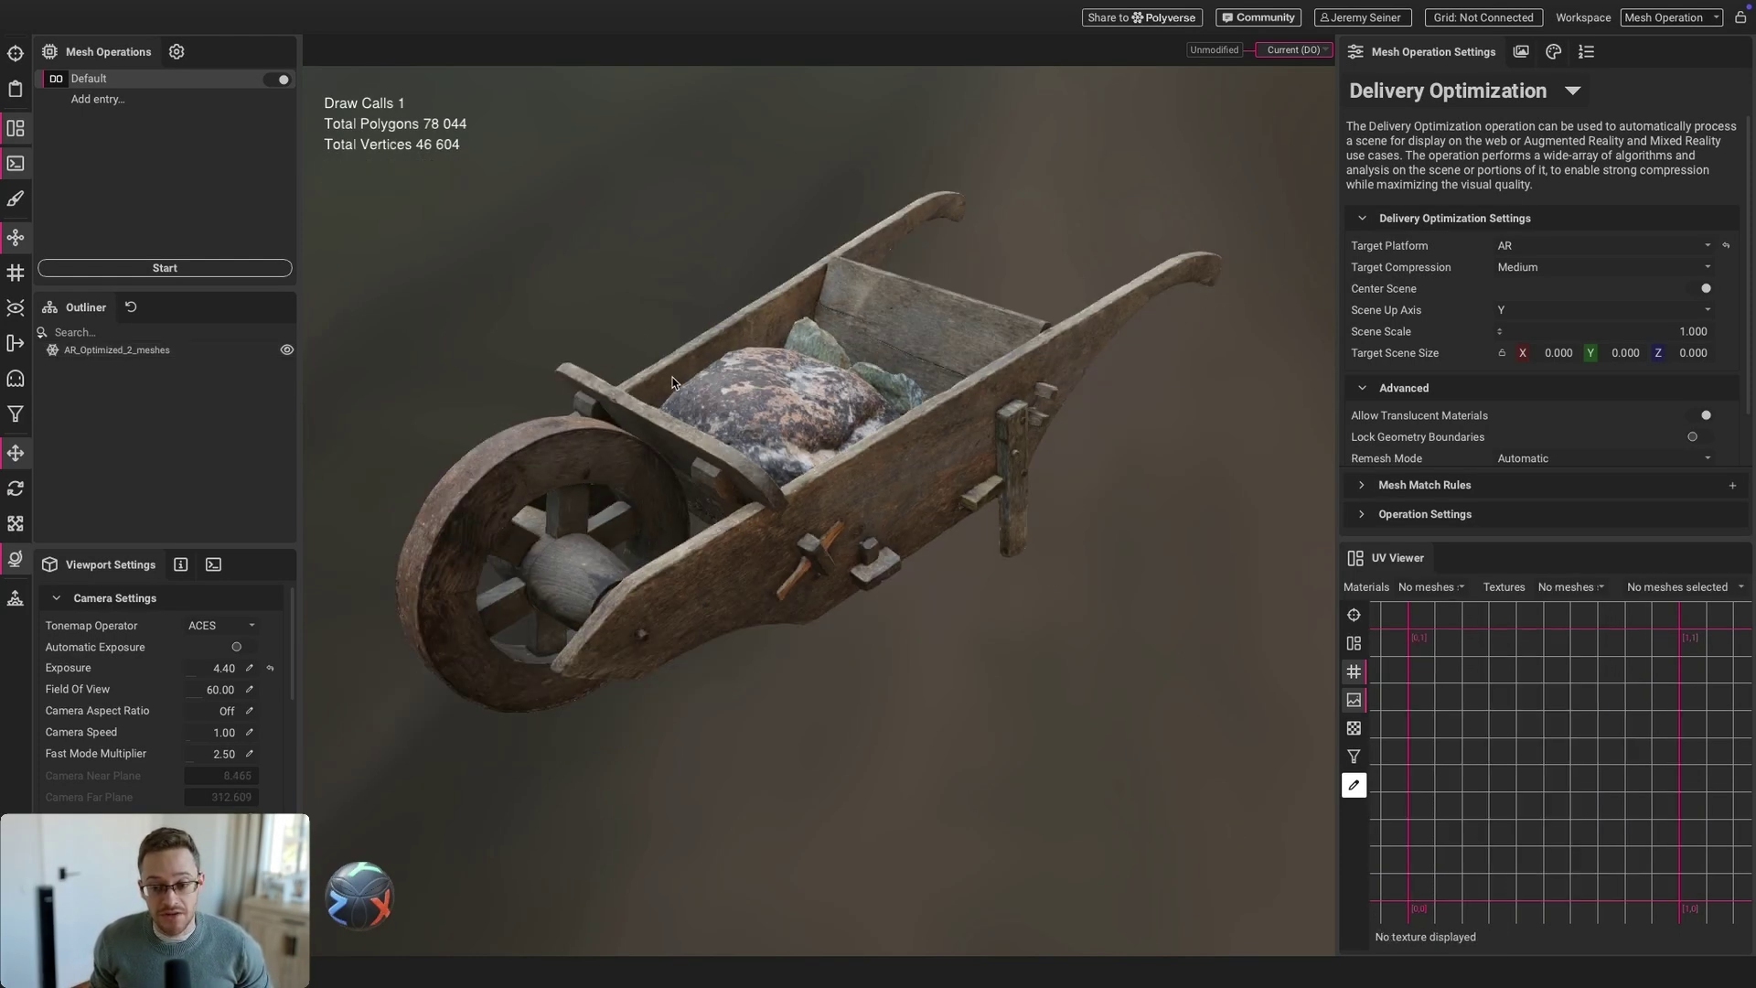
{"action": "left_click", "coordinate": [776, 391]}
{"action": "middle_click_drag", "start_coordinate": [776, 392], "coordinate": [794, 427]}
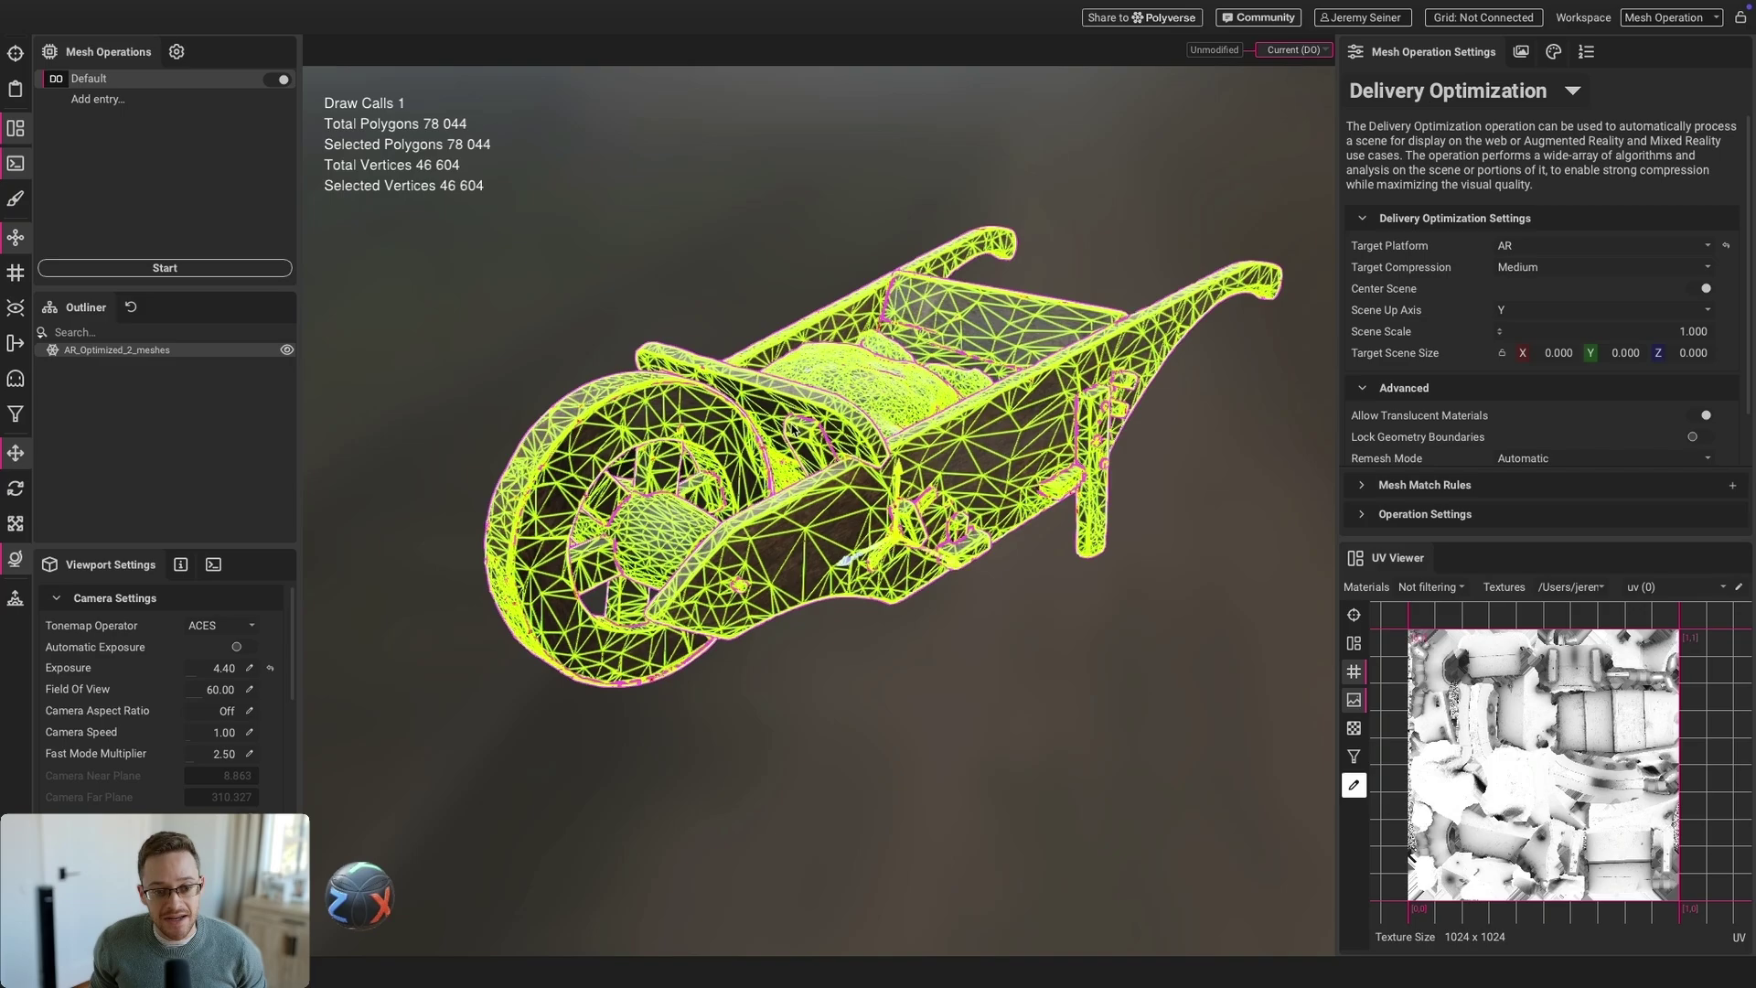
{"action": "key", "text": "Escape"}
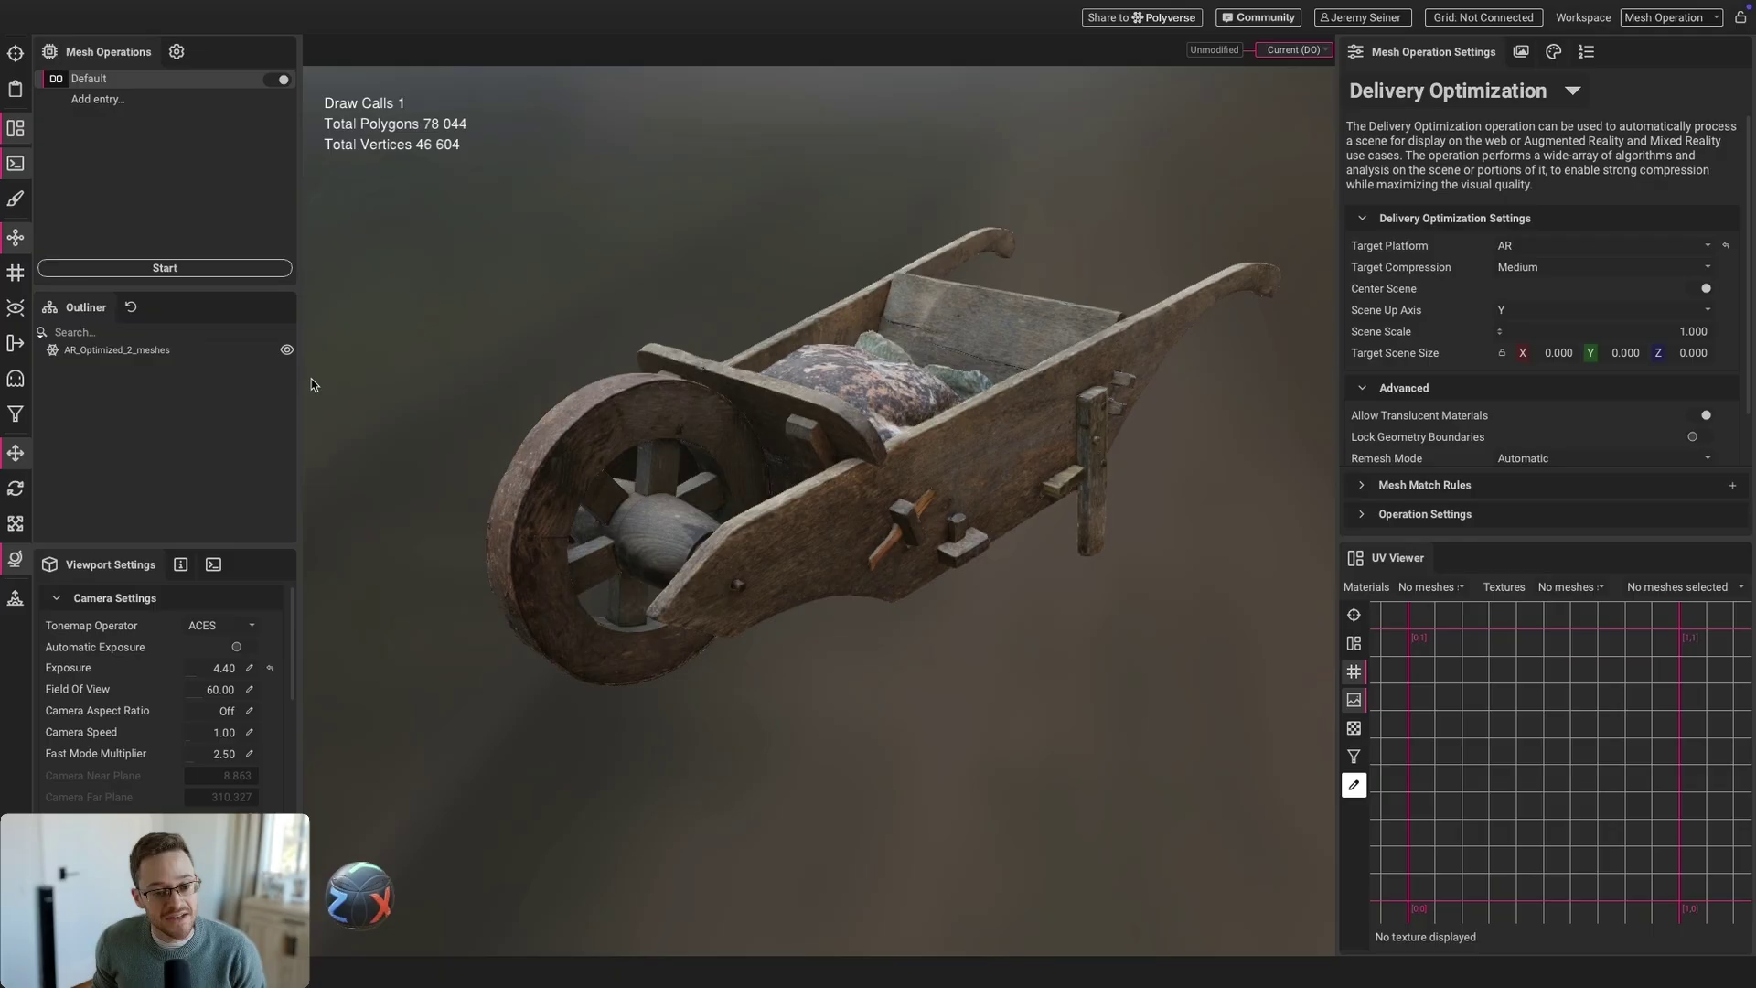
Step: Load the wheelbarrow's merged material in the Material Editor and display its Normal texture
{"action": "left_click", "coordinate": [1552, 52]}
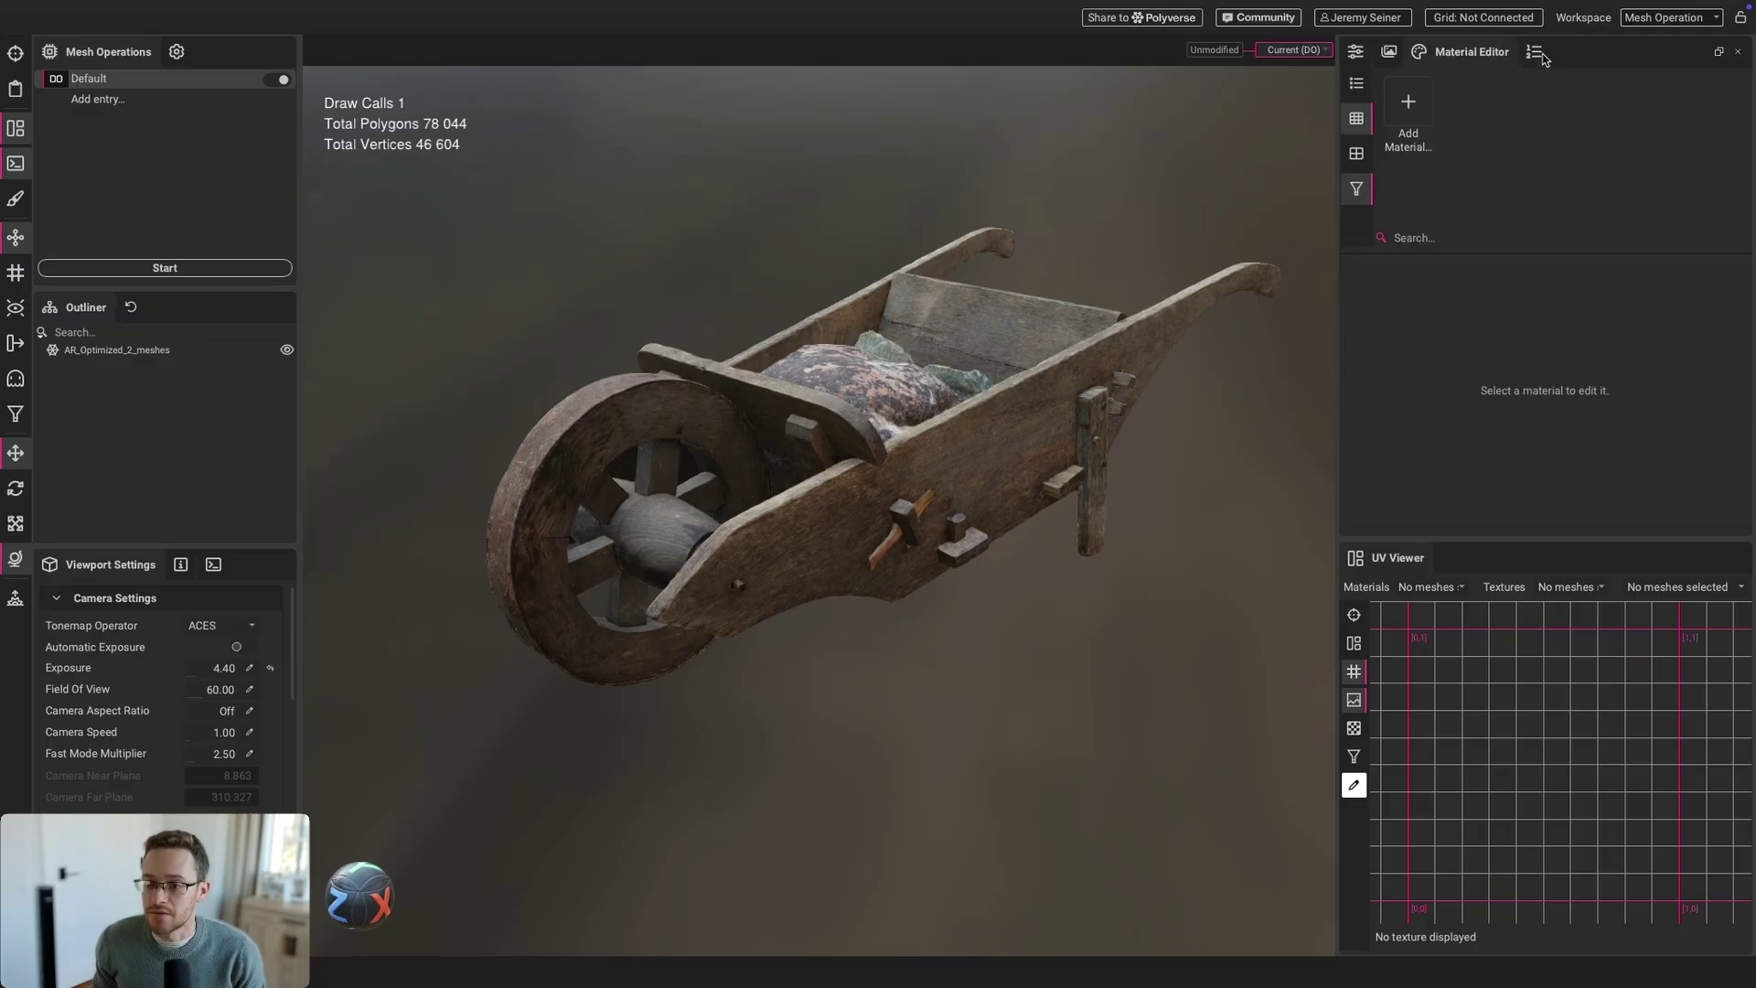
{"action": "left_click", "coordinate": [1073, 348]}
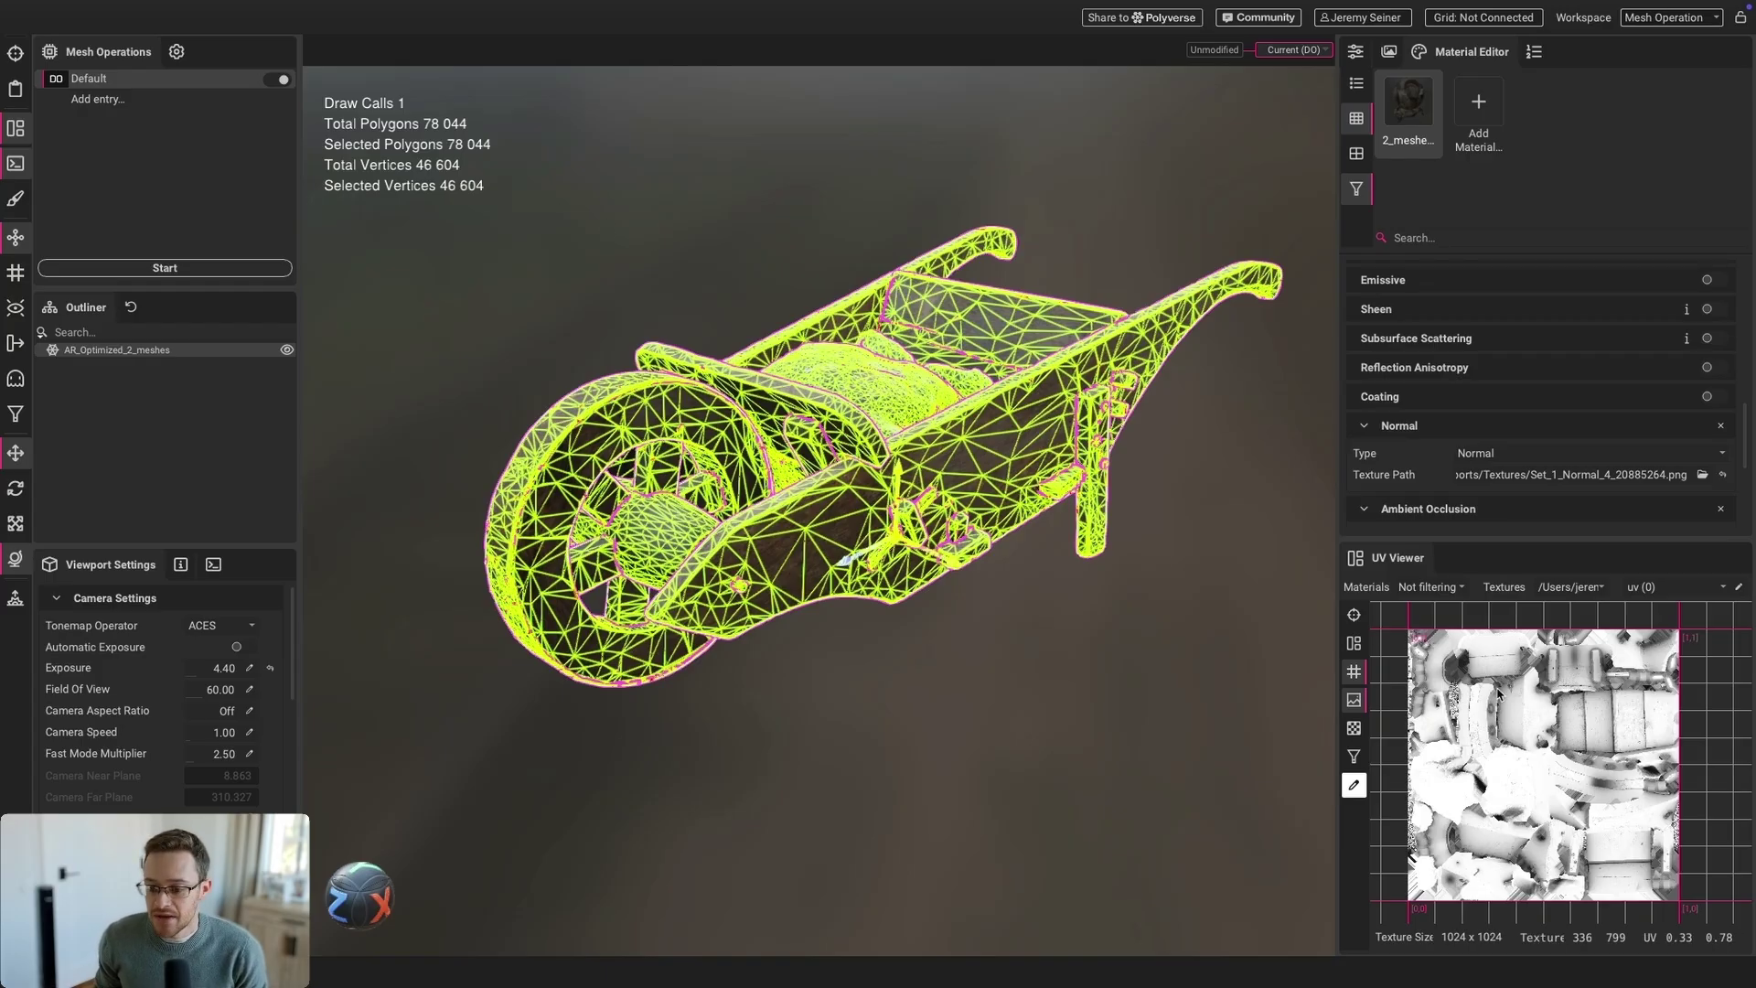
{"action": "left_click", "coordinate": [1581, 587]}
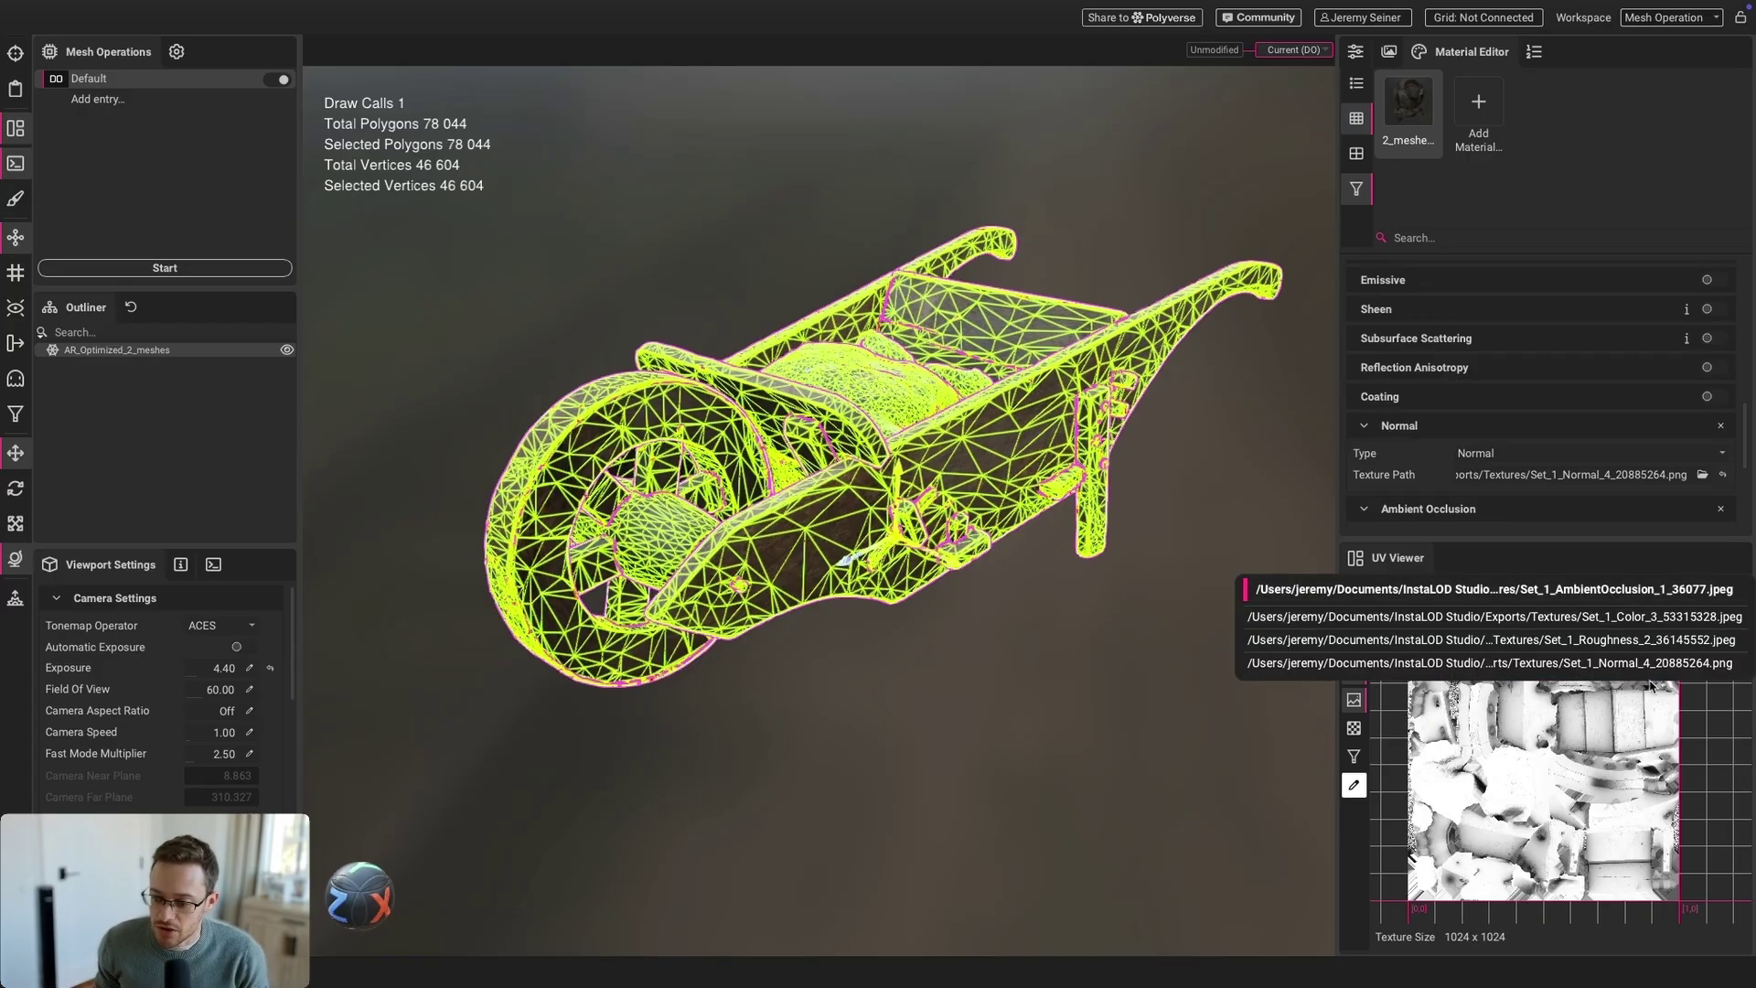
{"action": "left_click", "coordinate": [1555, 663]}
{"action": "scroll", "coordinate": [1529, 739], "scroll_direction": "down", "scroll_amount": 3}
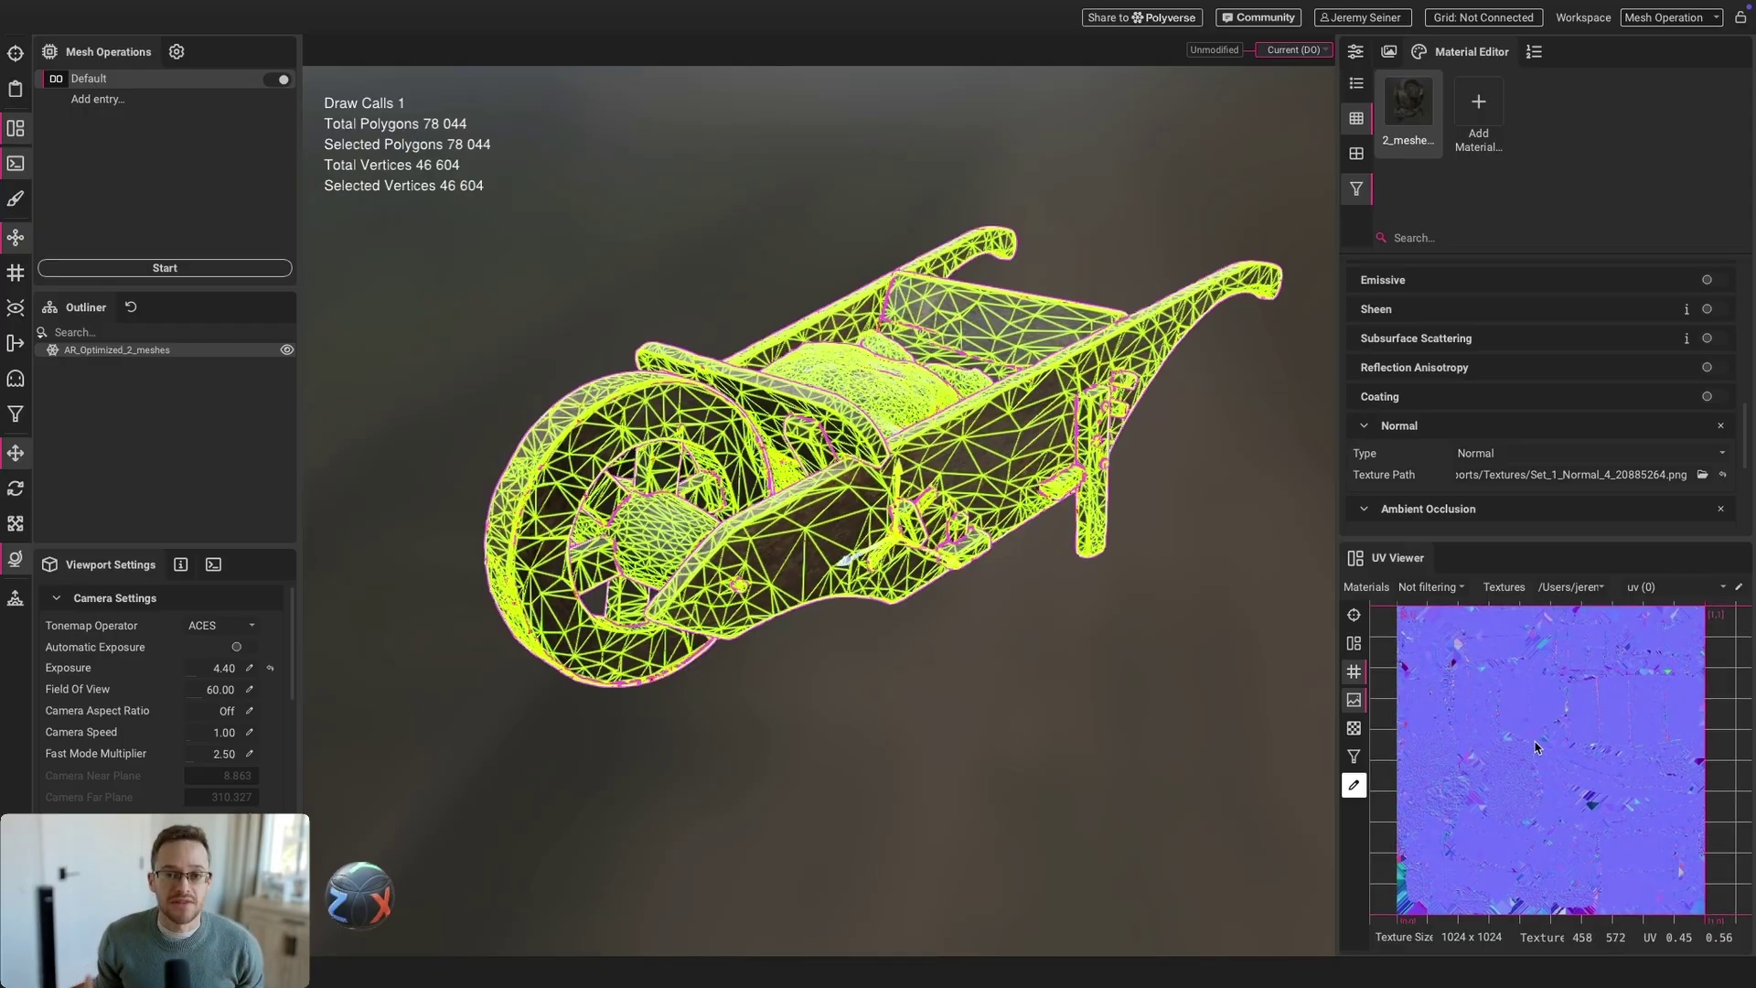
{"action": "left_click", "coordinate": [1189, 615]}
{"action": "scroll", "coordinate": [887, 501], "scroll_direction": "down", "scroll_amount": 2}
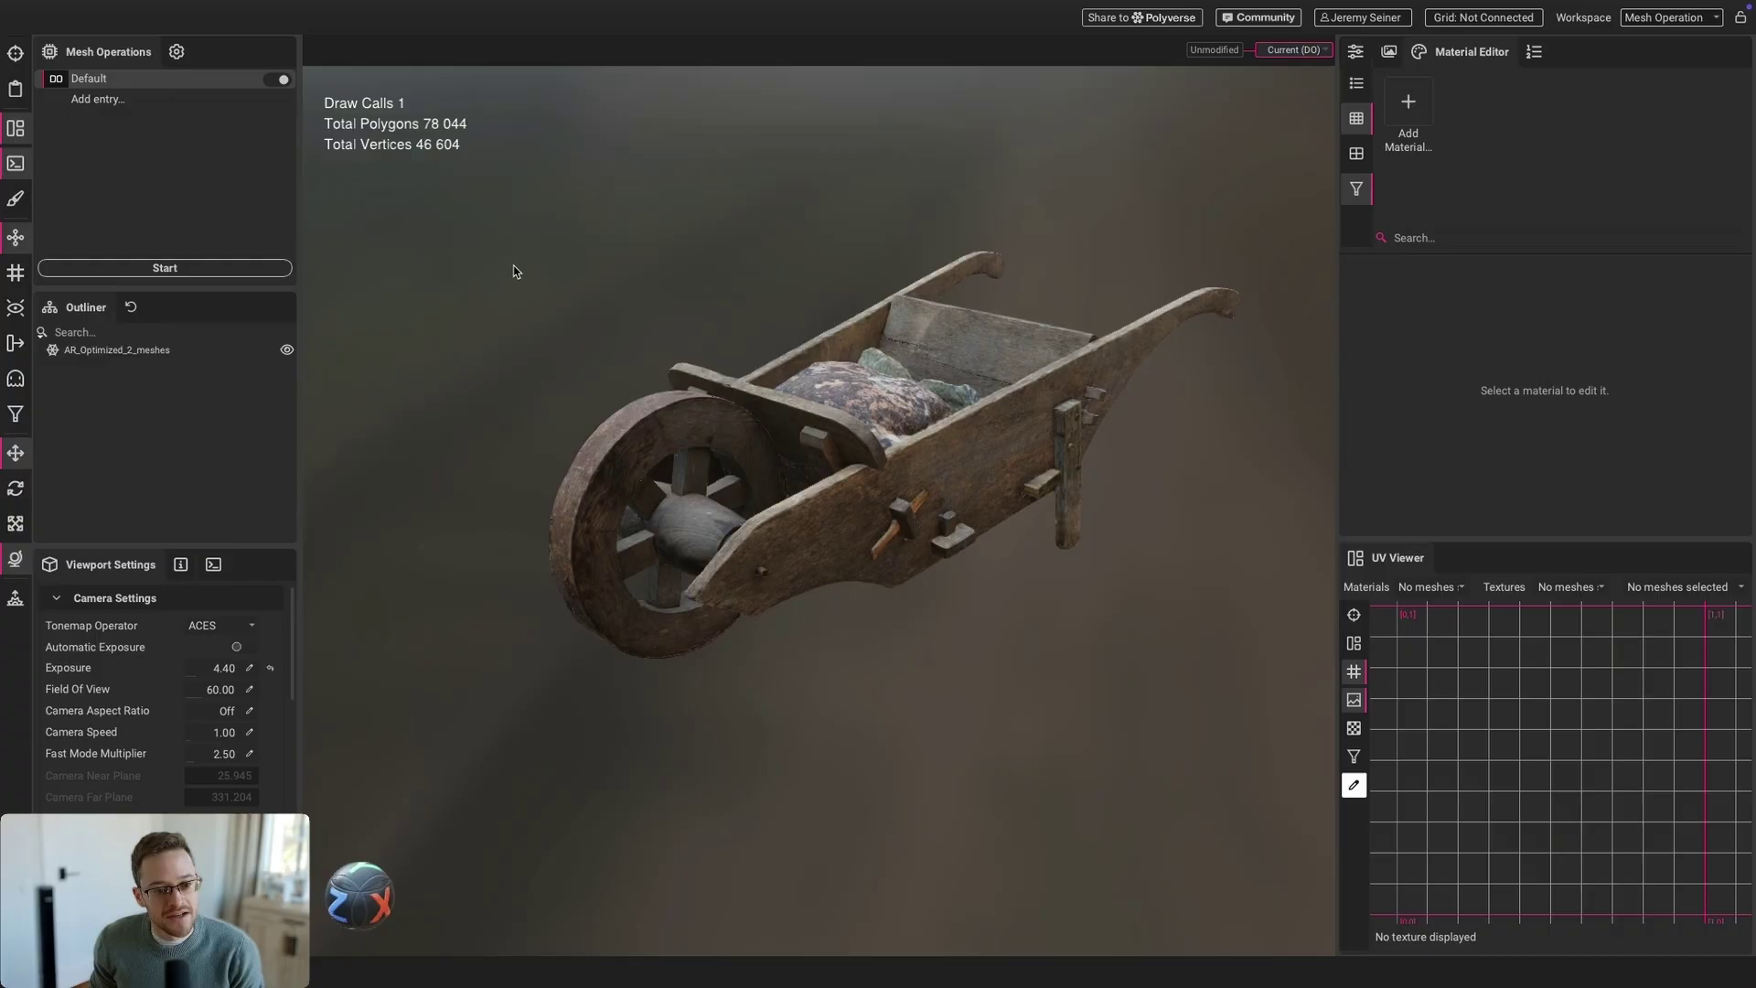
Step: Export the scene as 'Wooden Wheelbarrow Optimized.usdz' into the Exports folder
{"action": "left_click", "coordinate": [162, 10]}
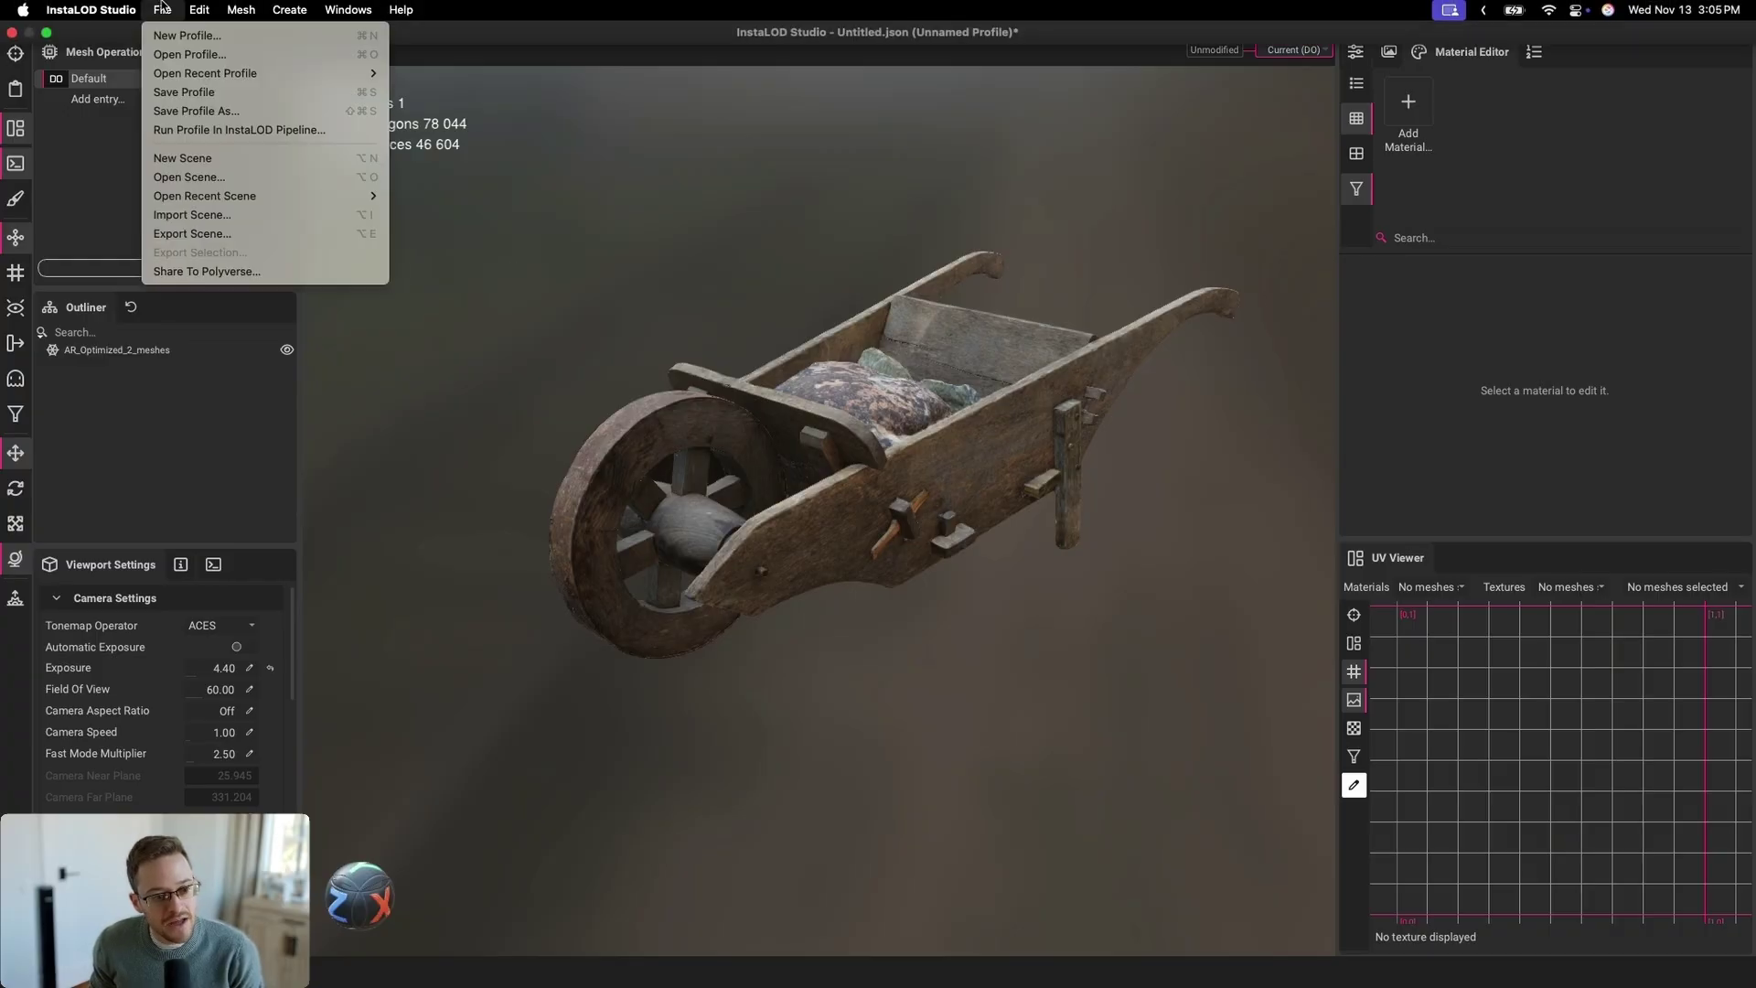
{"action": "left_click", "coordinate": [192, 233]}
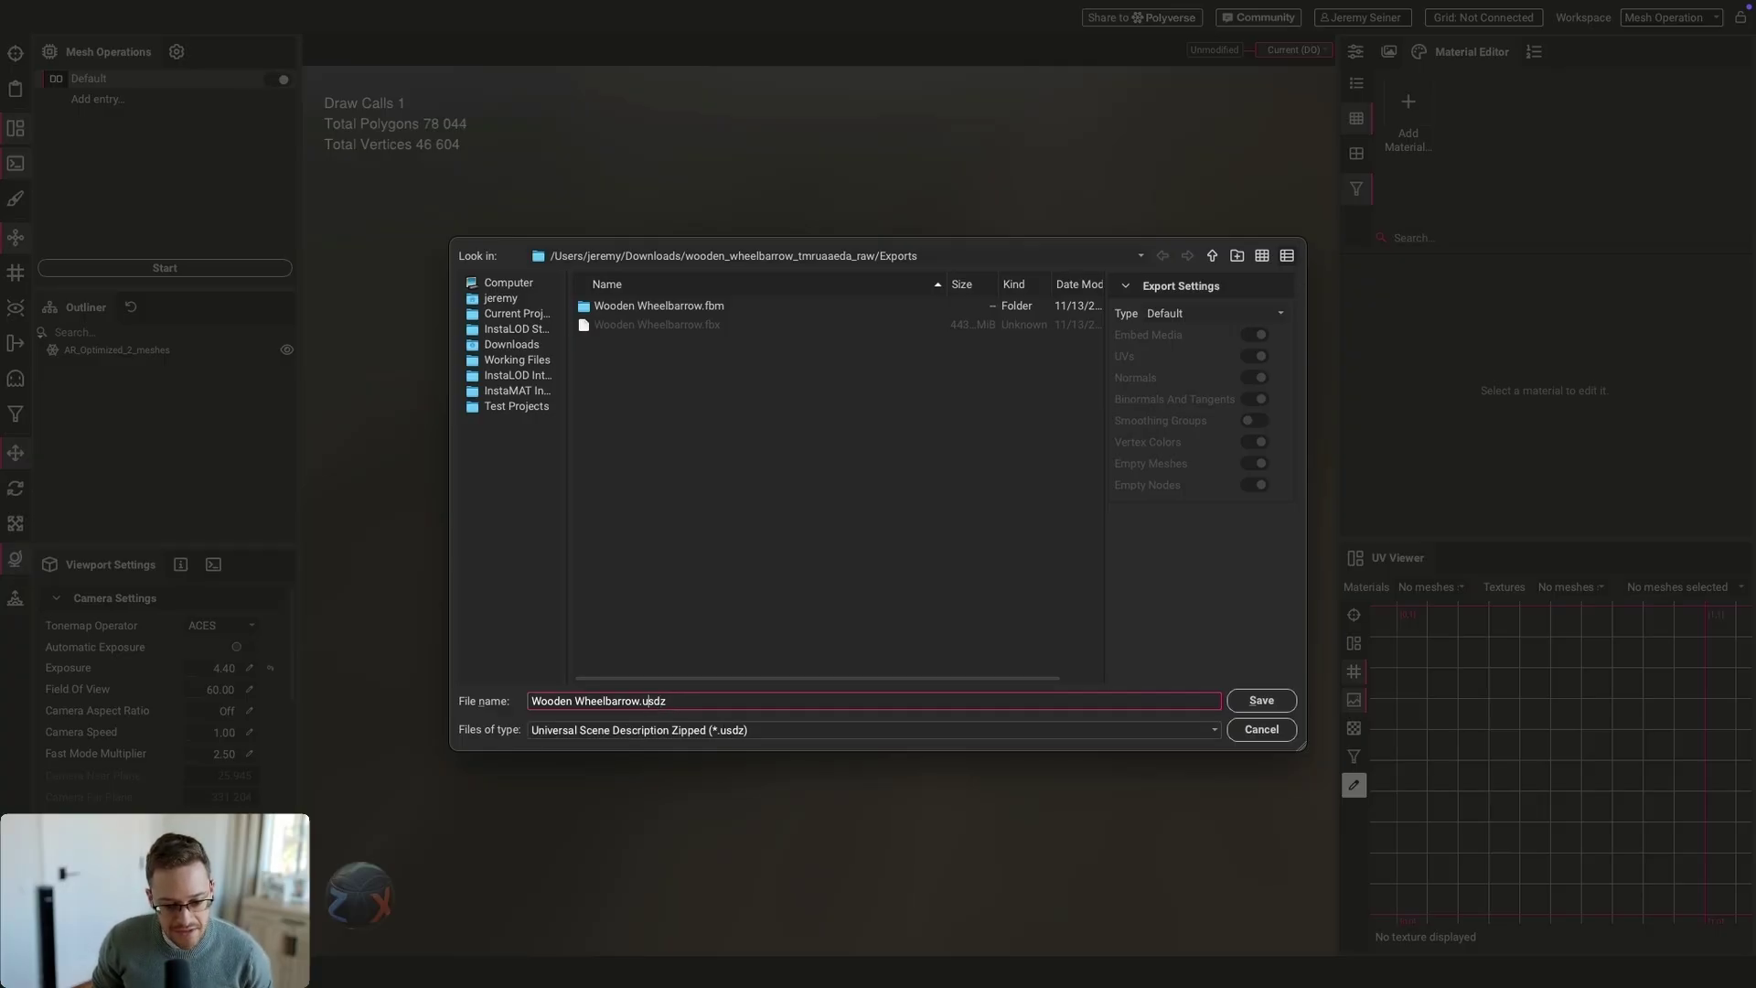
{"action": "left_click", "coordinate": [643, 701]}
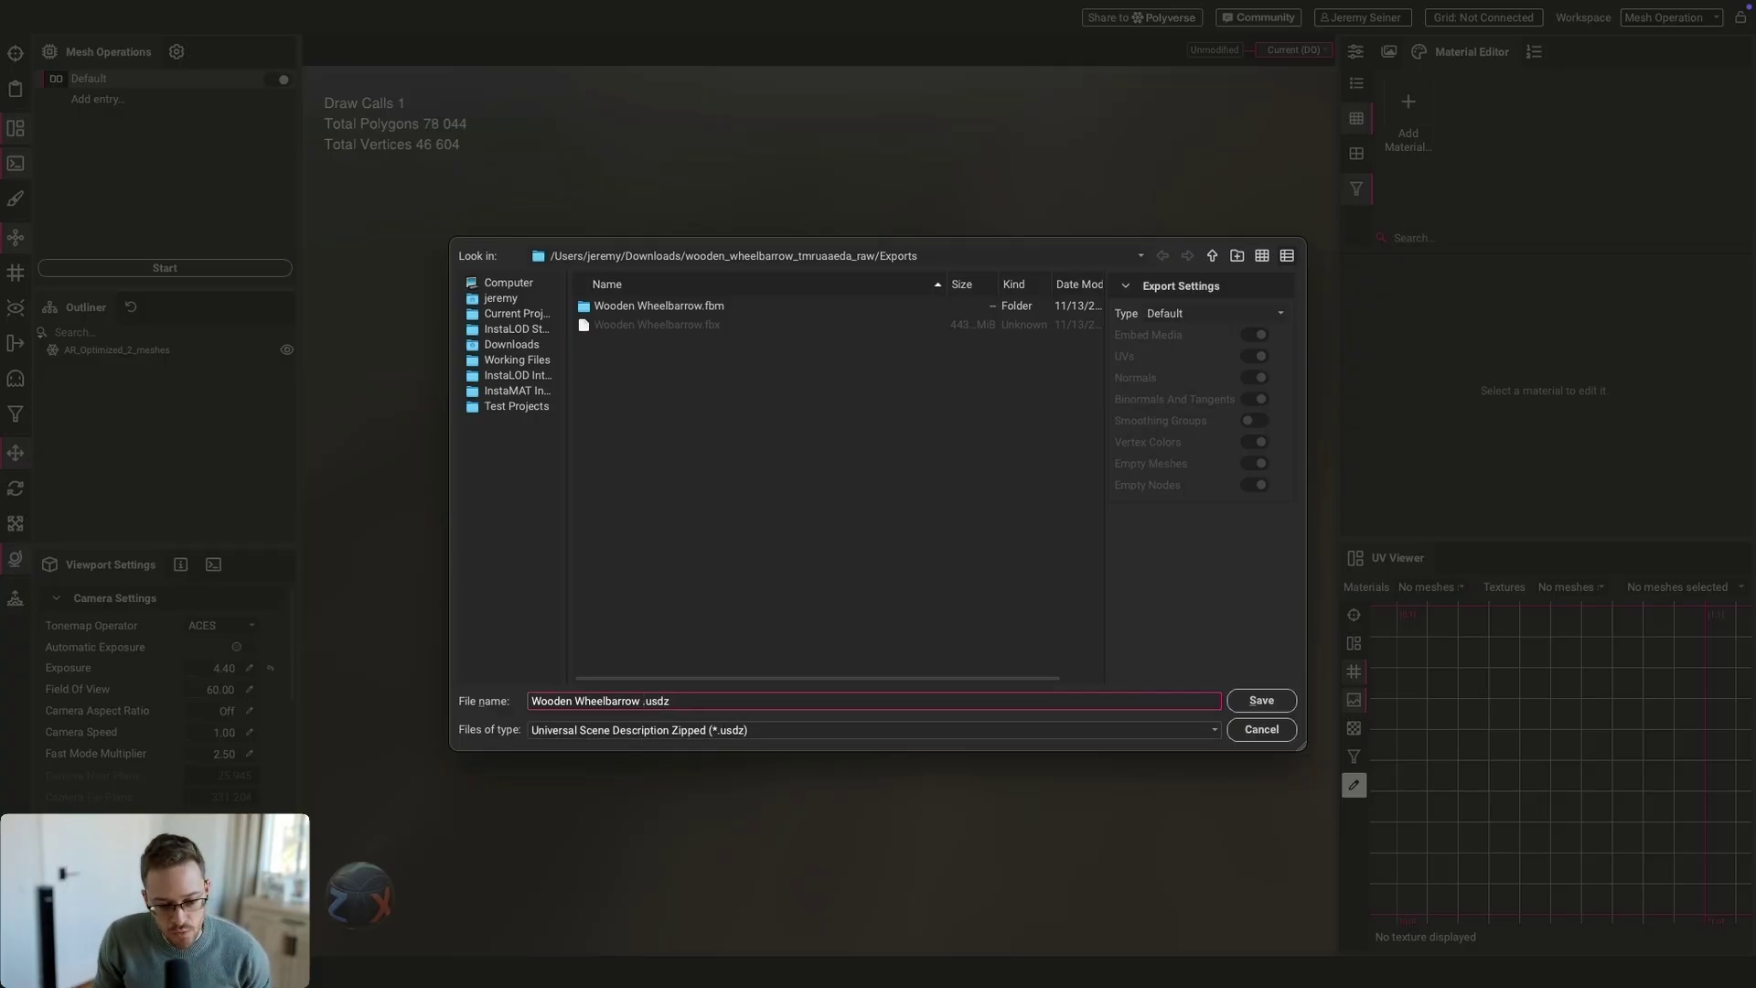
{"action": "type", "text": "Optimized"}
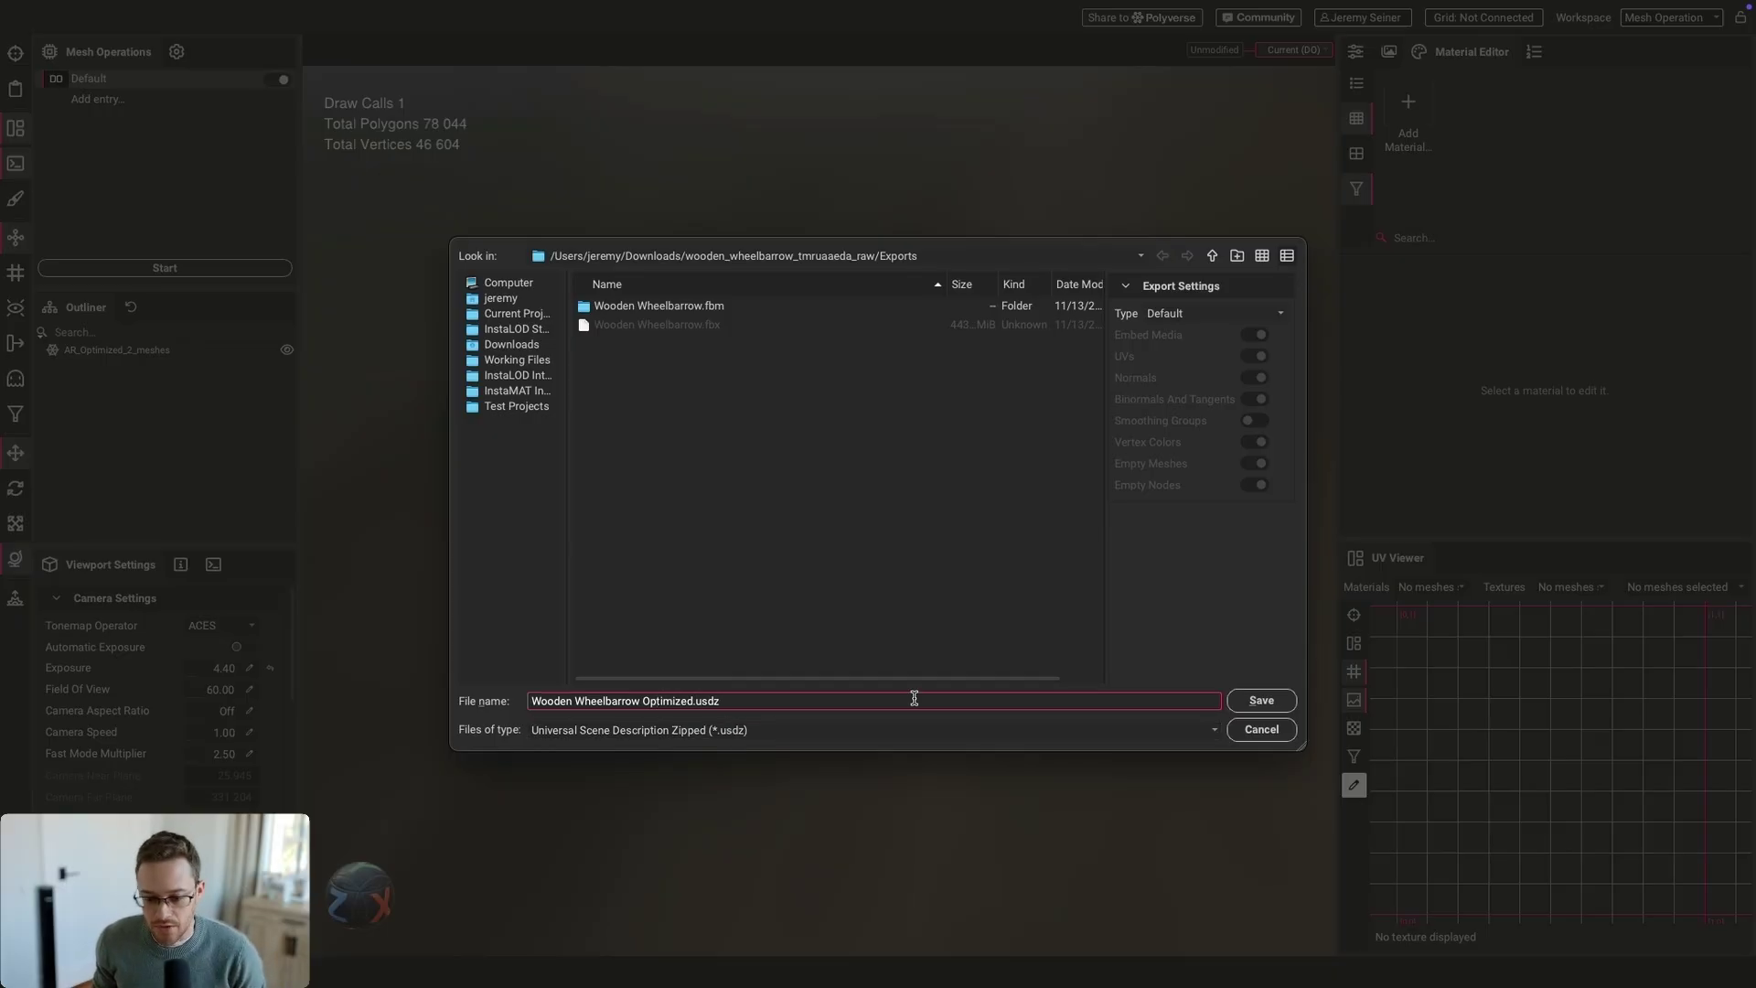
{"action": "left_click", "coordinate": [1251, 703]}
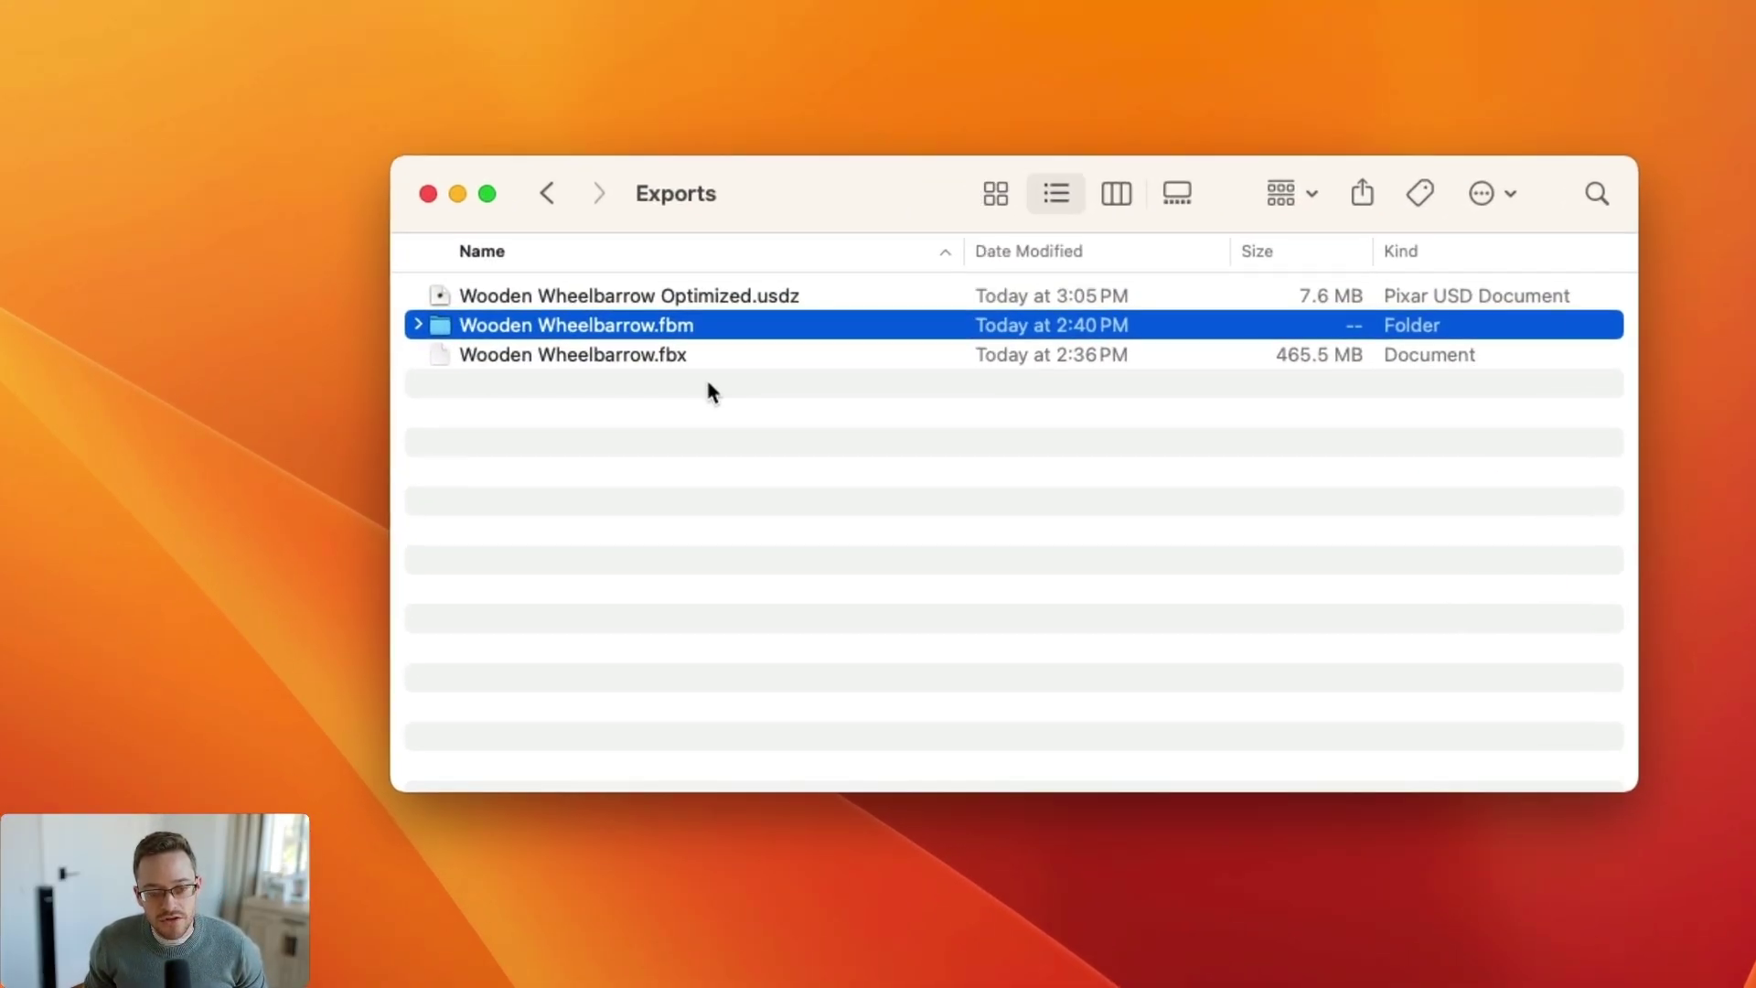
{"action": "left_click", "coordinate": [680, 367]}
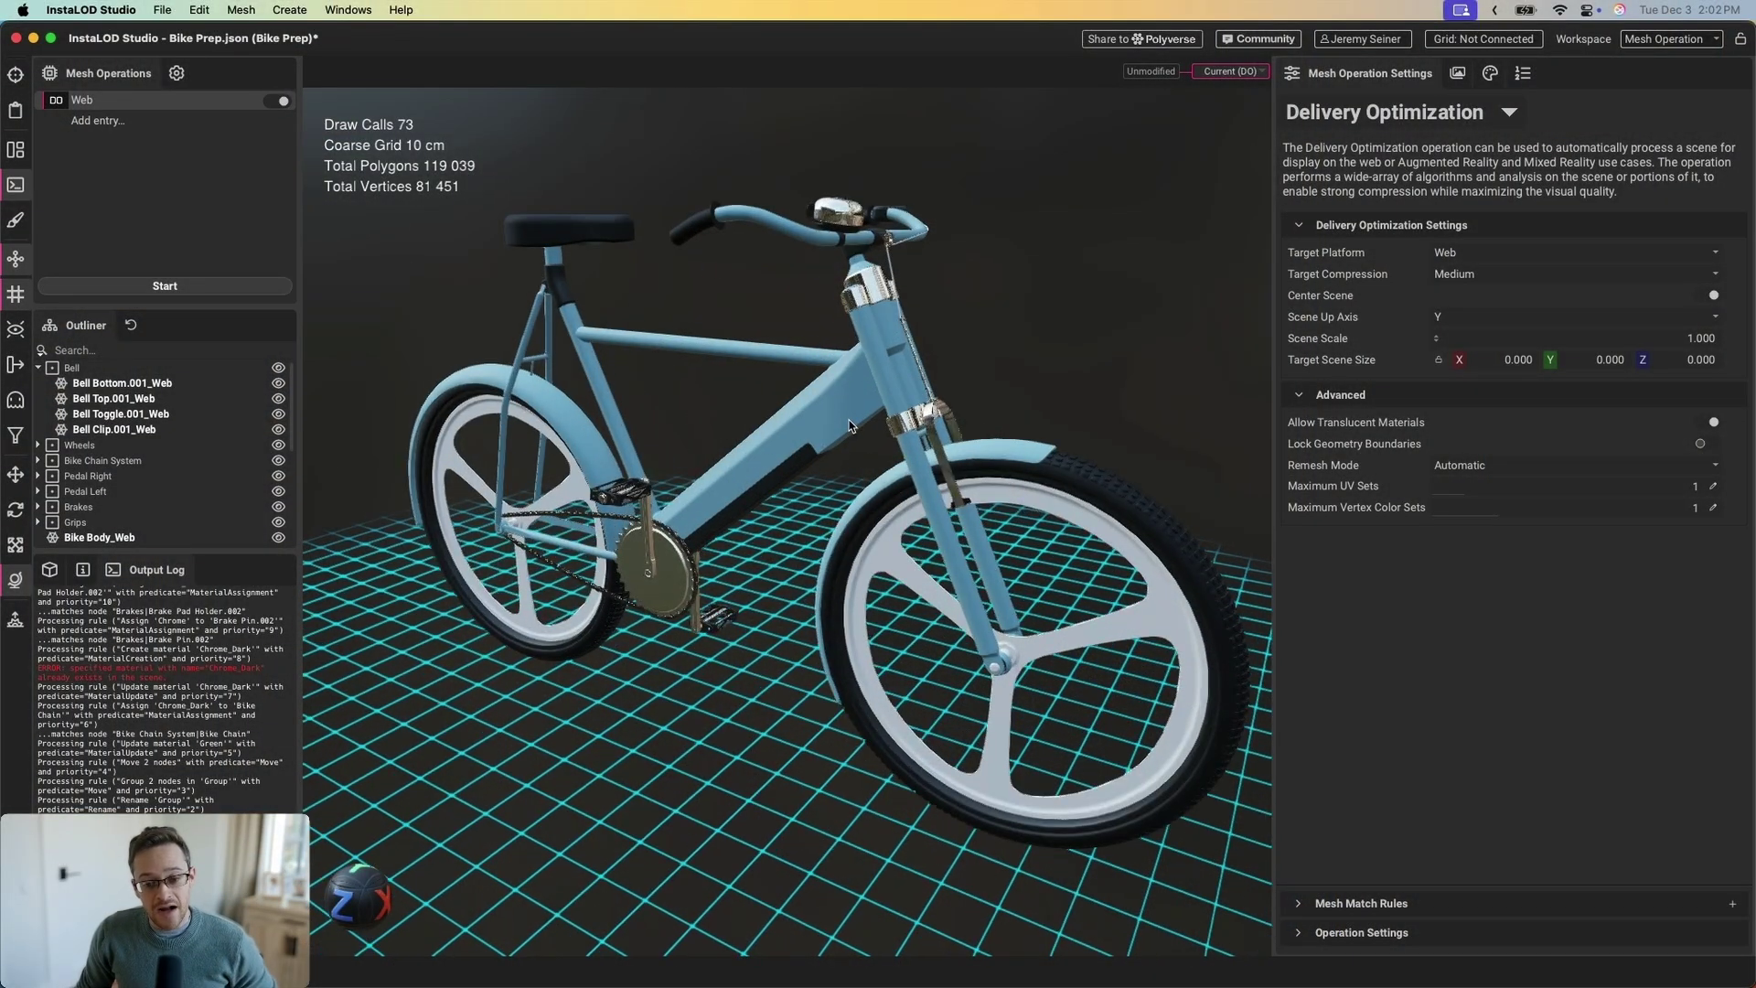
Step: Orbit to a front-quarter view of the bike and expand a parts group in the Outliner
{"action": "left_click_drag", "start_coordinate": [849, 426], "coordinate": [332, 407]}
{"action": "left_click", "coordinate": [37, 445]}
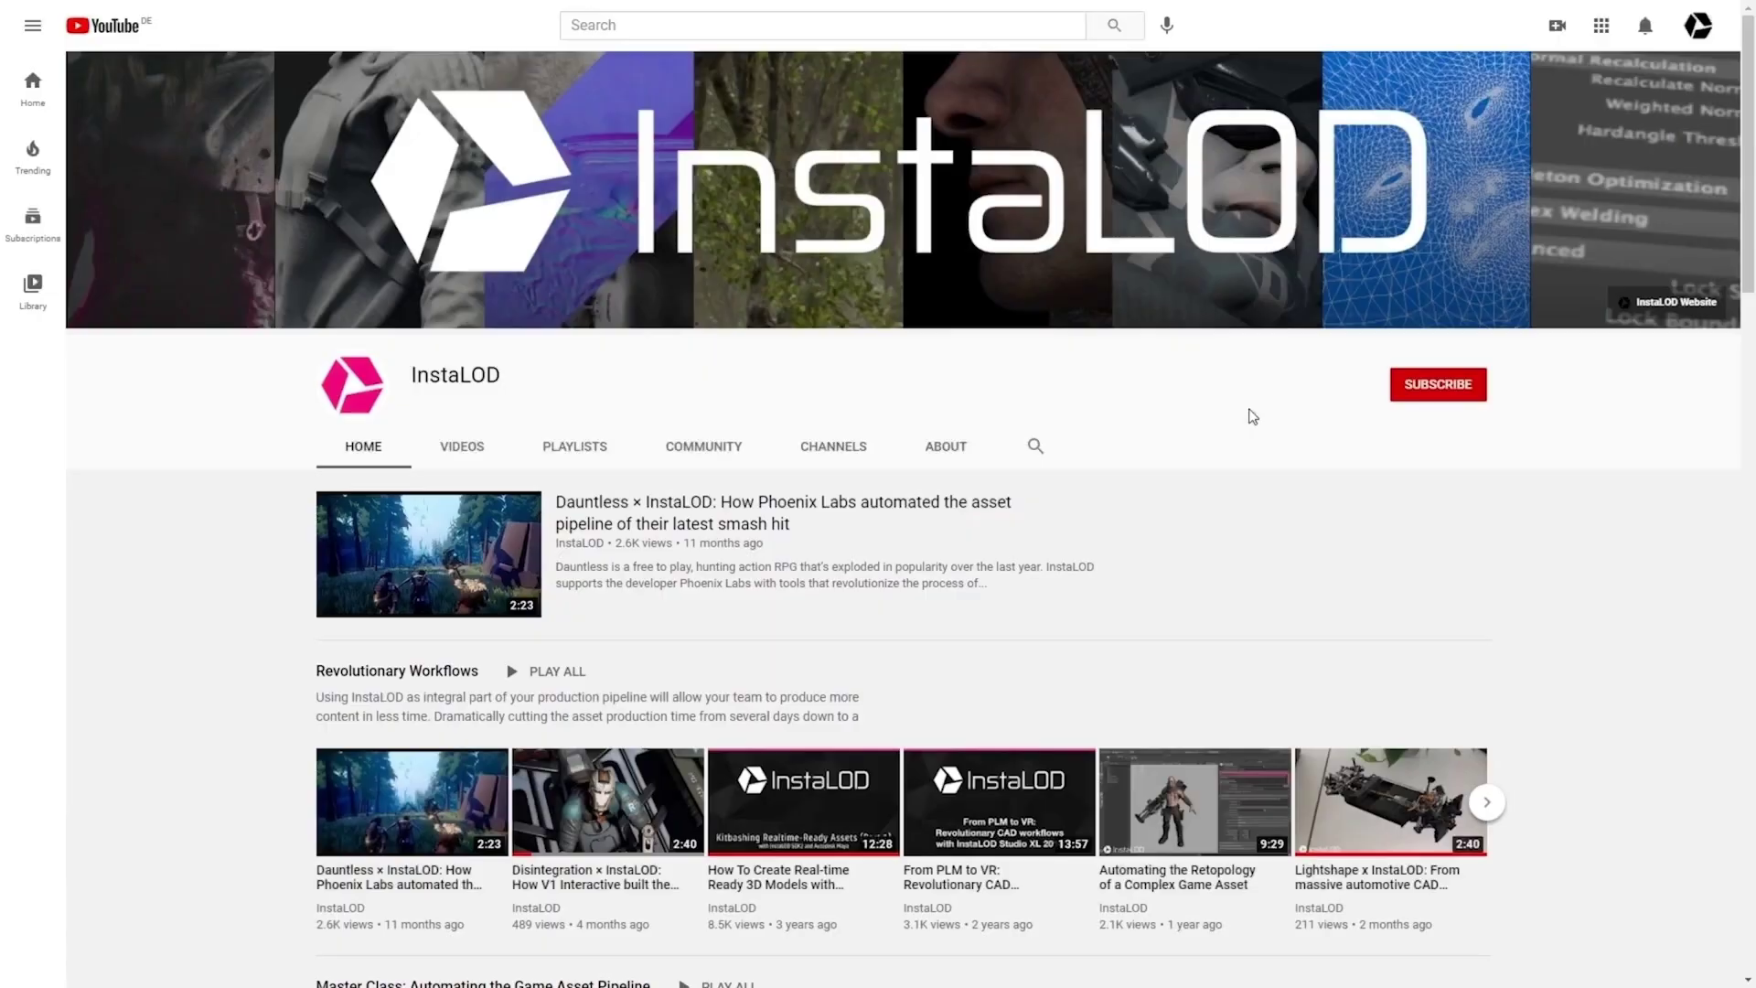
Step: Subscribe to the InstaLOD channel on YouTube
{"action": "left_click", "coordinate": [1427, 404]}
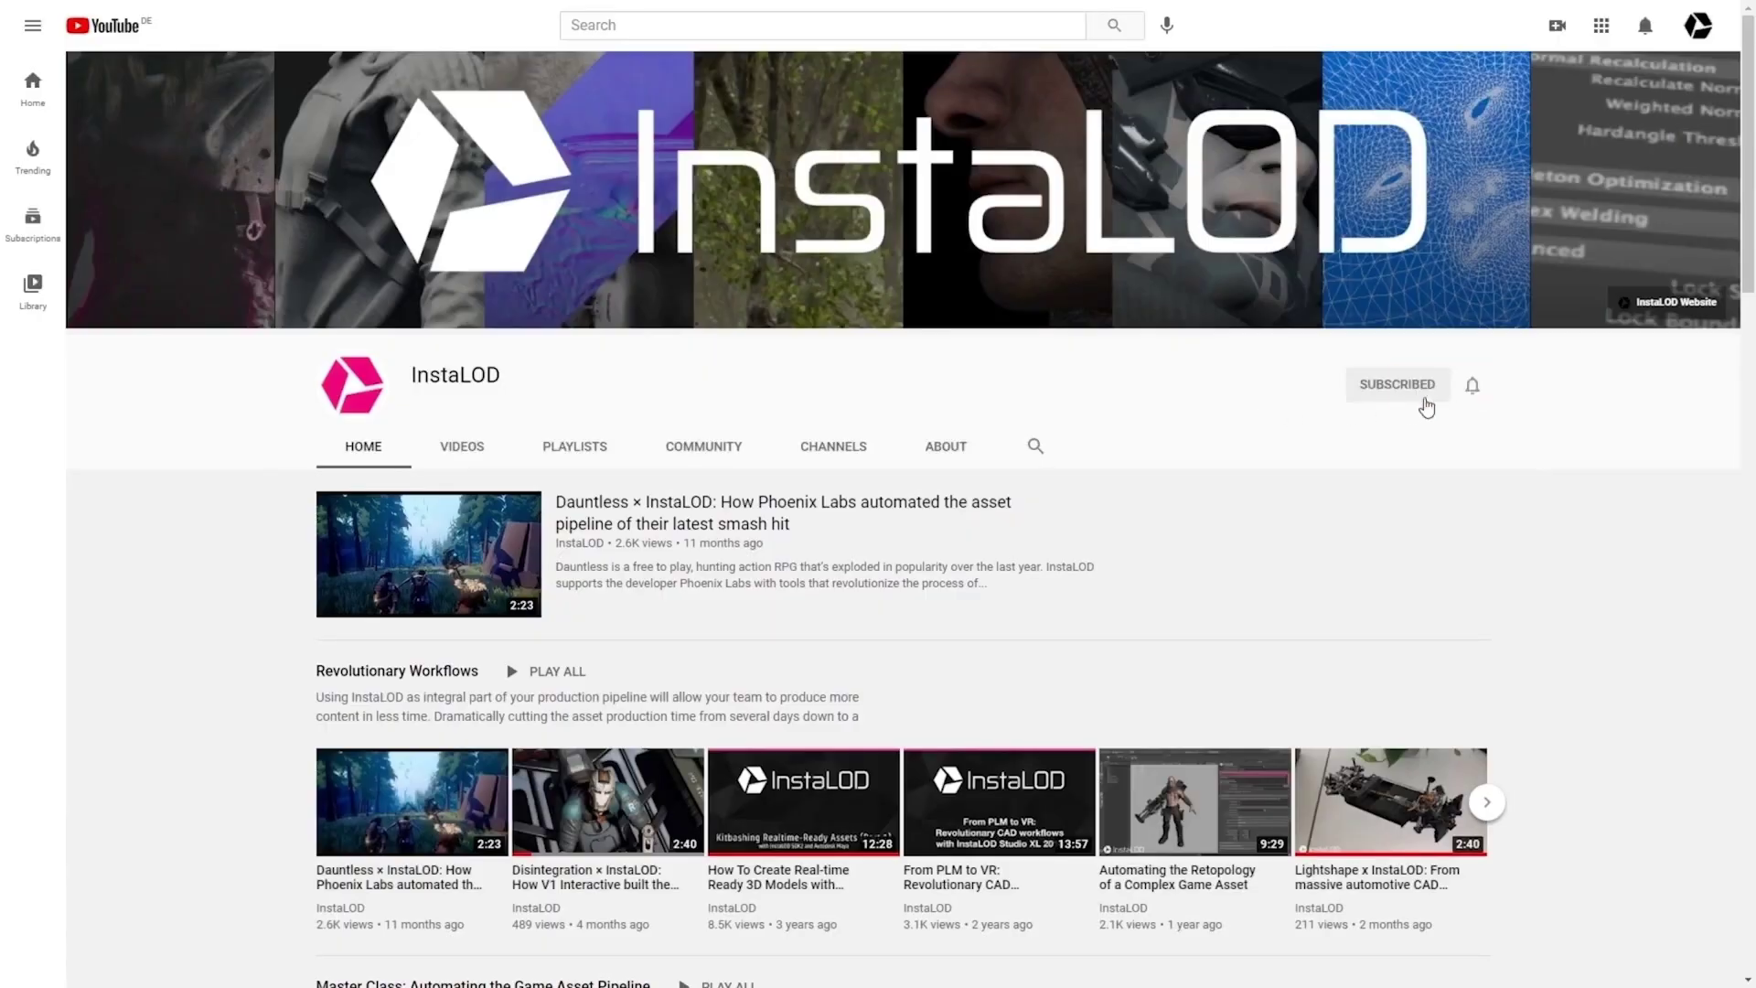